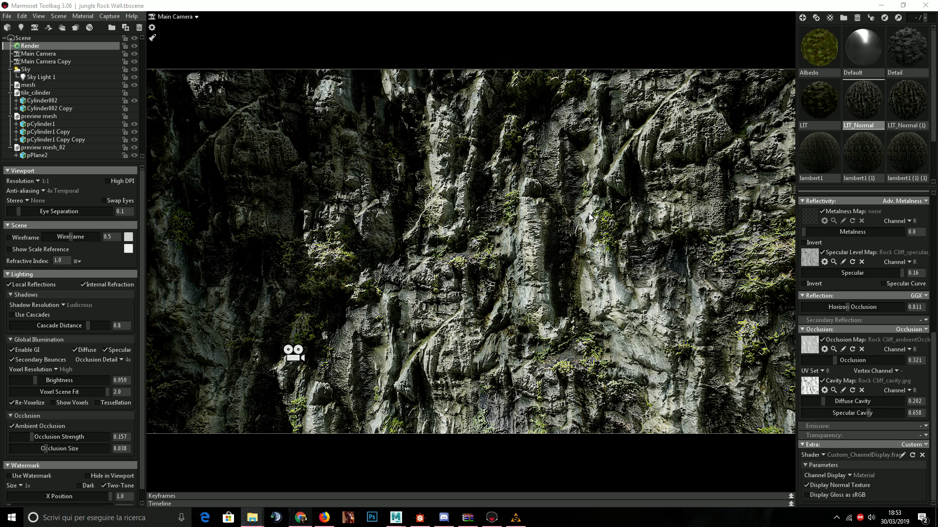
Select the rock wall plane in the scene and examine its surface and the texture maps of its material.
click(483, 257)
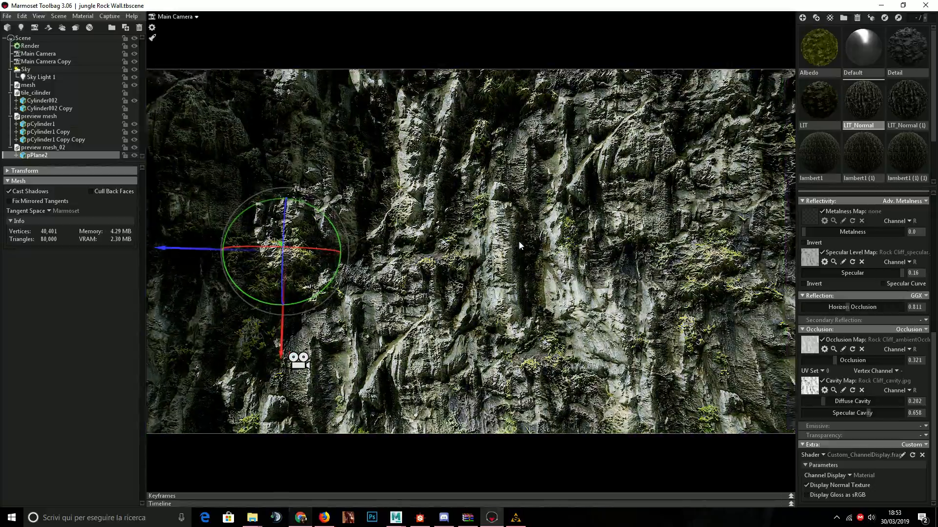
drag(518, 241, 525, 185)
middle_drag(581, 188, 676, 214)
scroll(676, 214, up, 3)
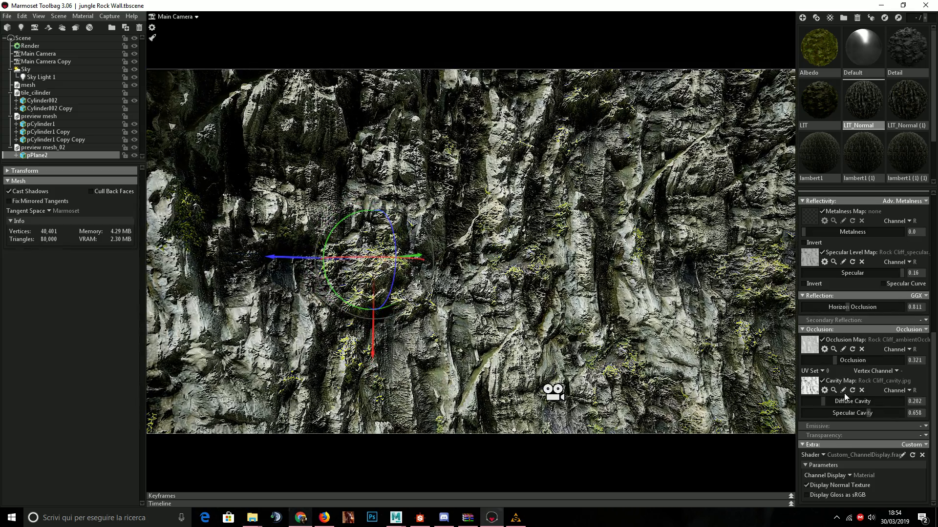
scroll(848, 390, up, 8)
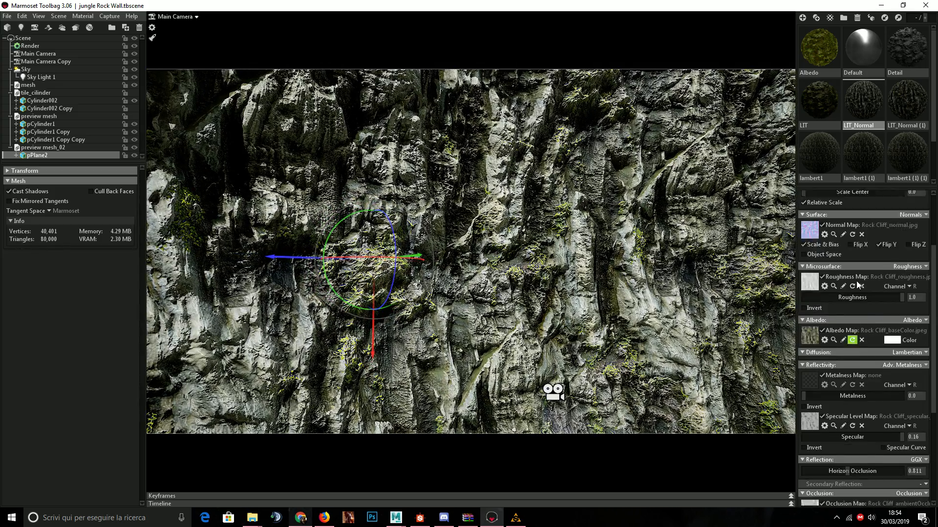
scroll(830, 241, down, 10)
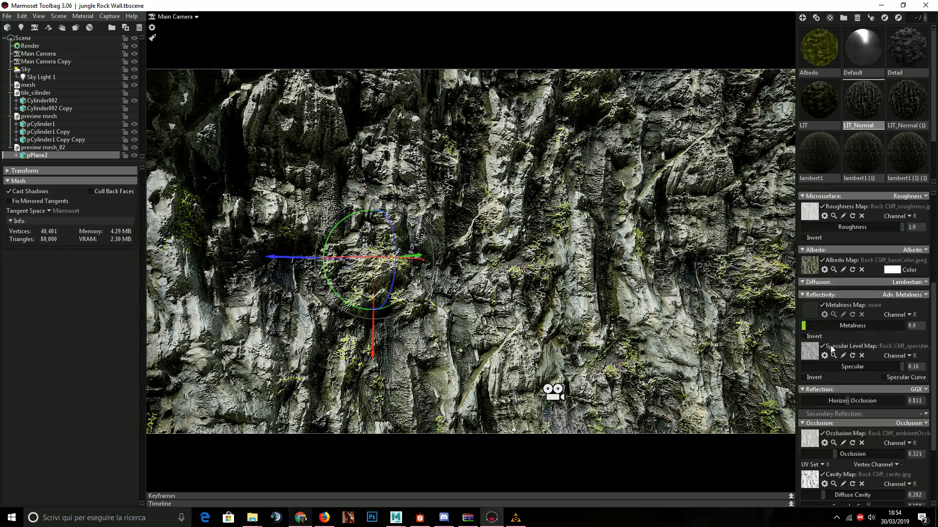
Preview the rock material's Normal channel, followed by its Albedo channel, across the wall.
click(848, 475)
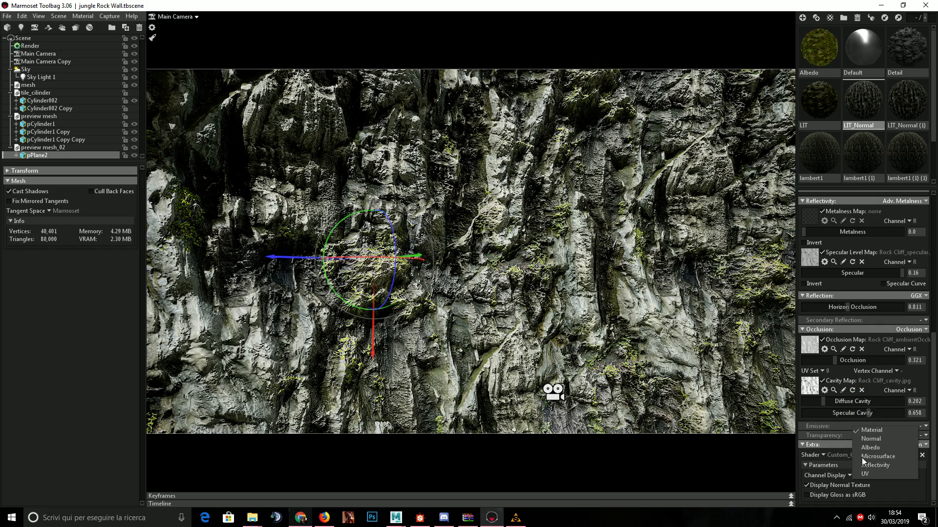
click(871, 439)
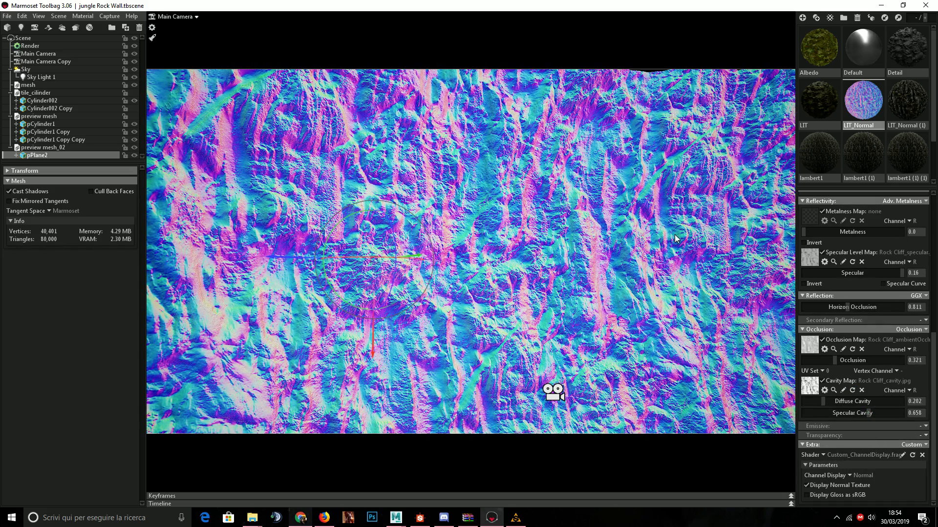
click(849, 476)
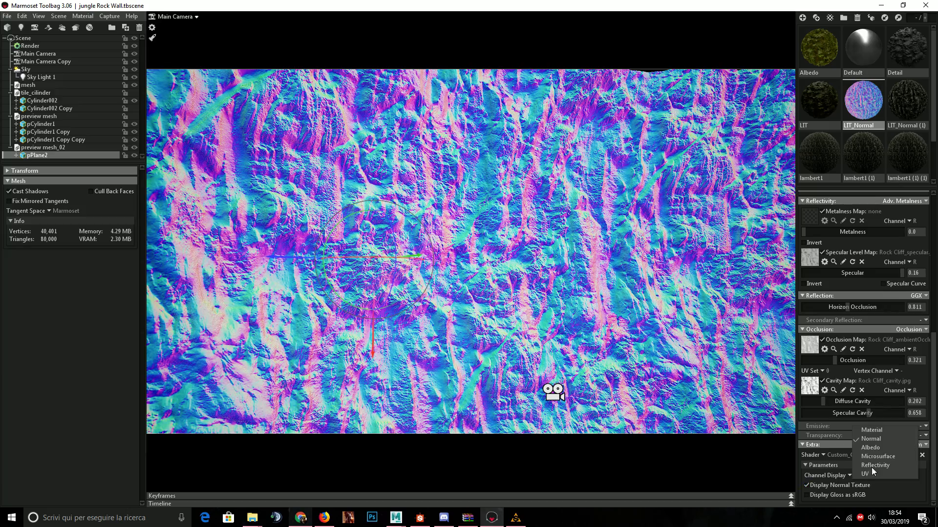
click(882, 449)
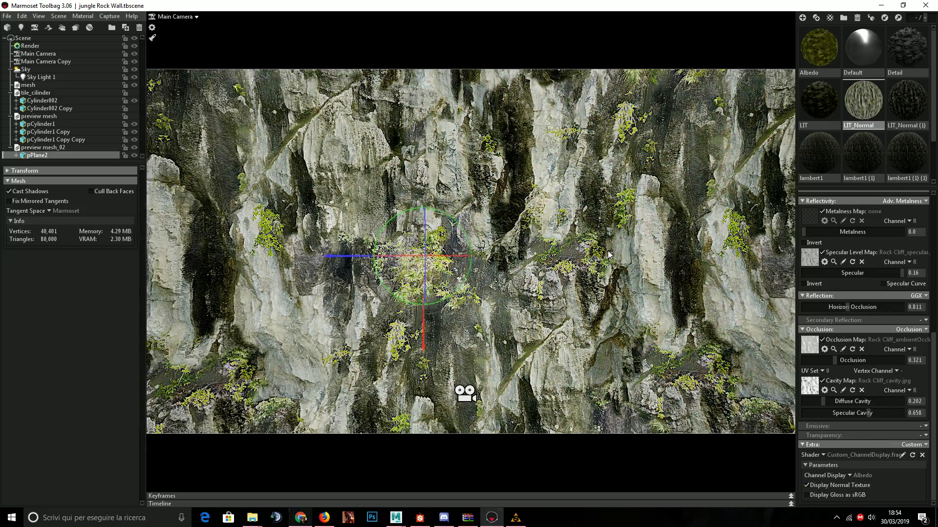
scroll(608, 255, down, 2)
middle_drag(608, 255, 533, 239)
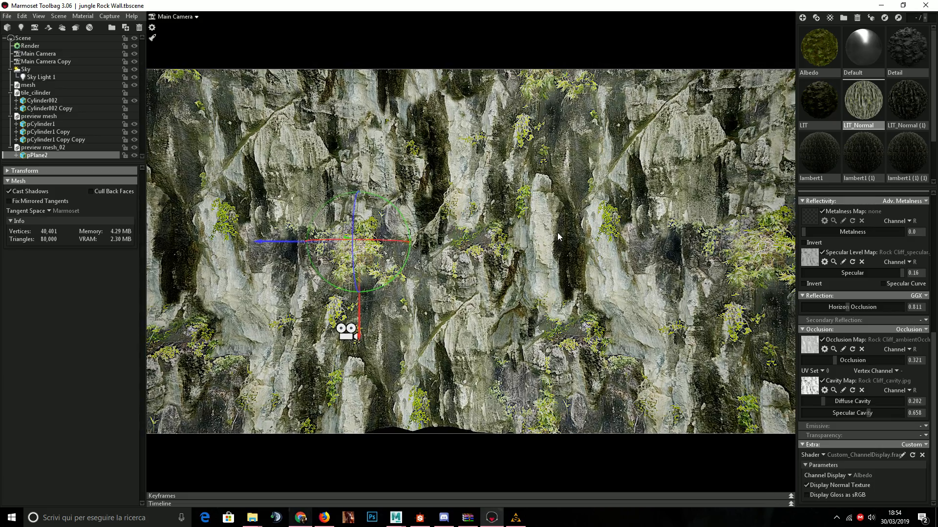
Set the rock material's channel display to Microsurface and examine the roughness detail on the wall.
click(851, 477)
click(874, 456)
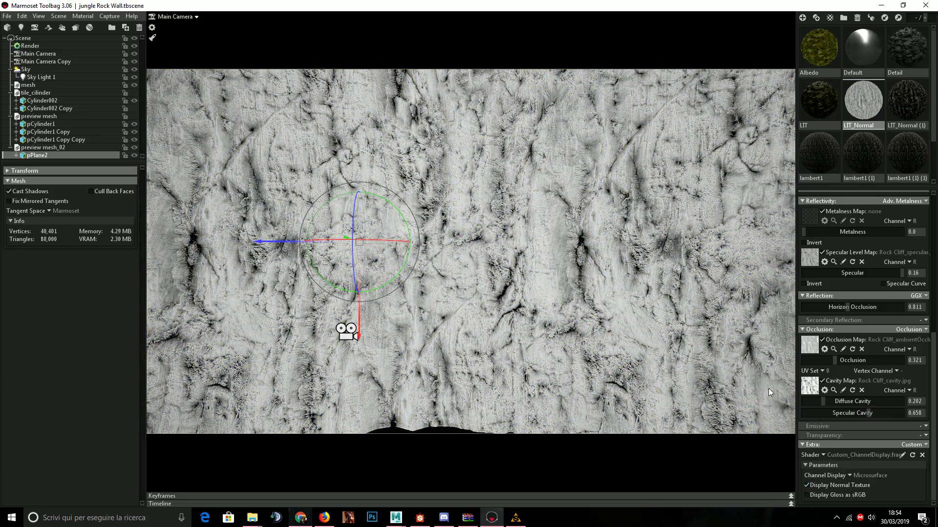
scroll(608, 304, up, 2)
drag(608, 304, 592, 306)
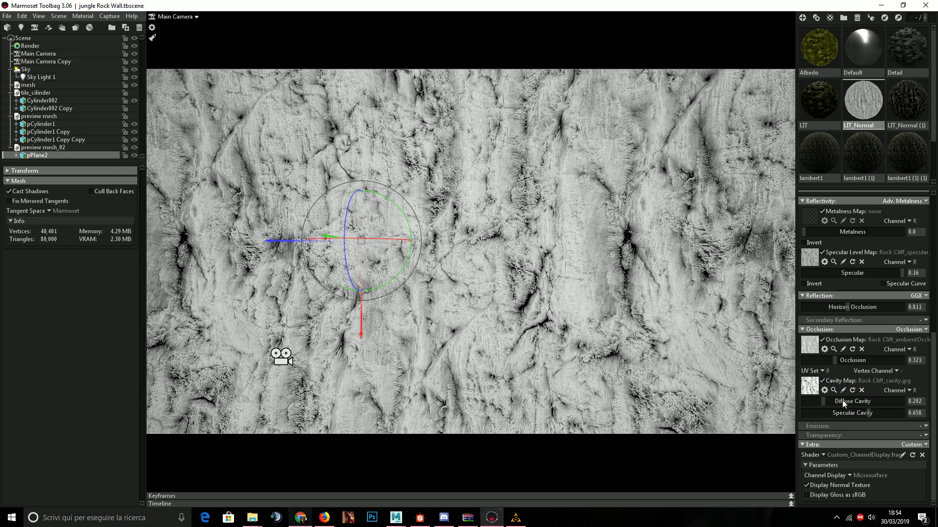
Set the rock material's channel display to Reflectivity and examine the wall from several angles.
click(850, 475)
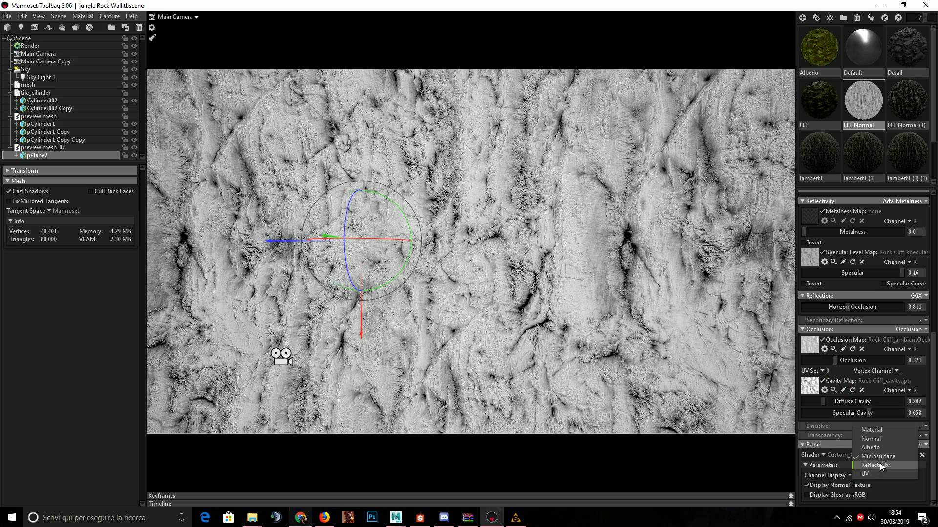
click(880, 463)
drag(584, 326, 623, 289)
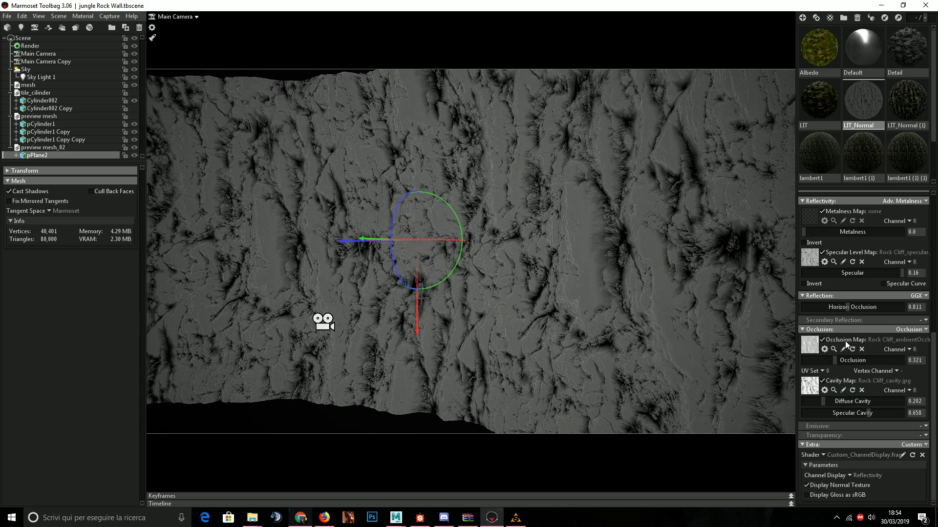
scroll(837, 318, up, 1)
drag(552, 297, 633, 297)
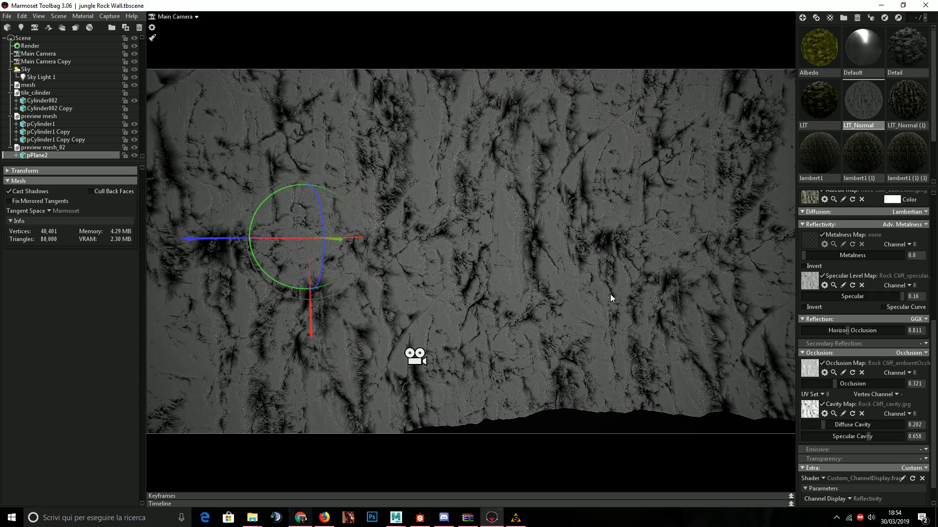
Switch to Substance Alchemist and examine the Images Import layer's source image and the rock material preview.
mouse_move(515, 516)
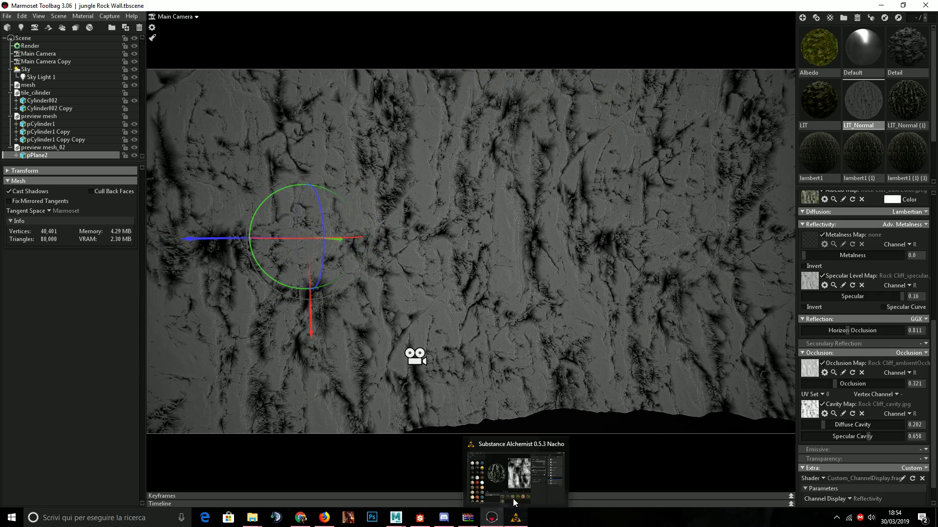
click(511, 484)
drag(362, 268, 313, 243)
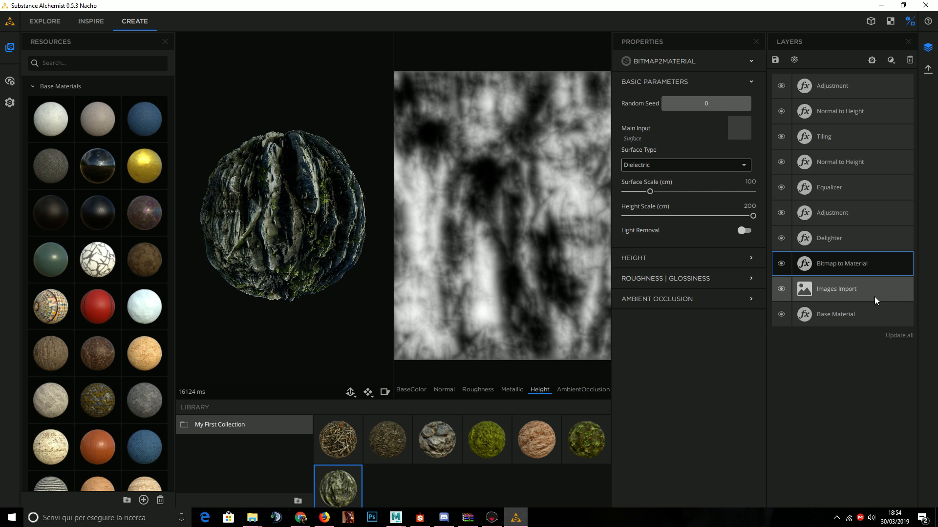
click(835, 288)
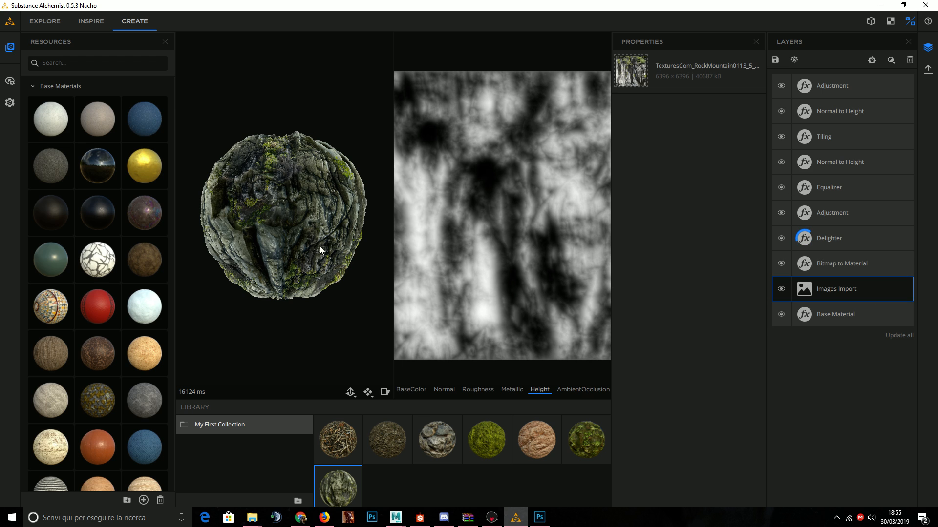
drag(276, 246, 270, 246)
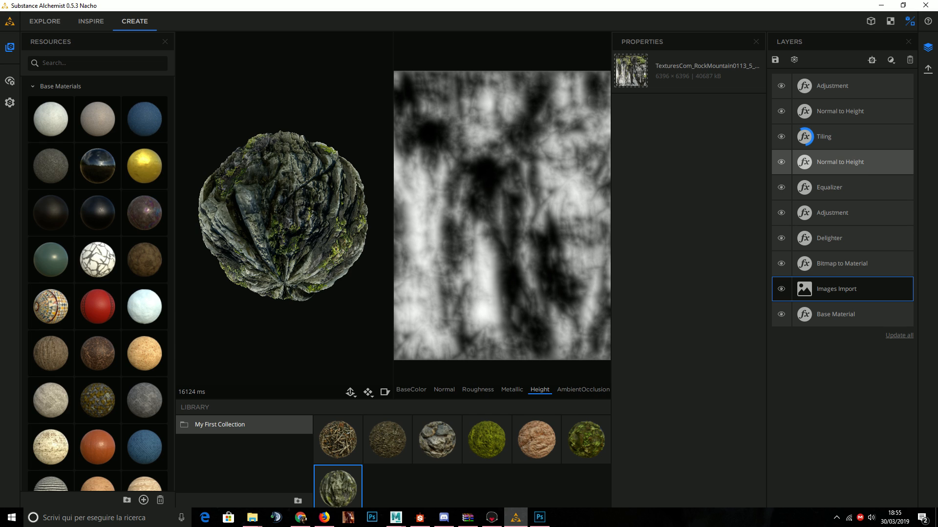
Switch to Photoshop, maximize its window and examine the original texture TexturesCom_RockMountain0113_5_M.jpg.
key(alt+Tab)
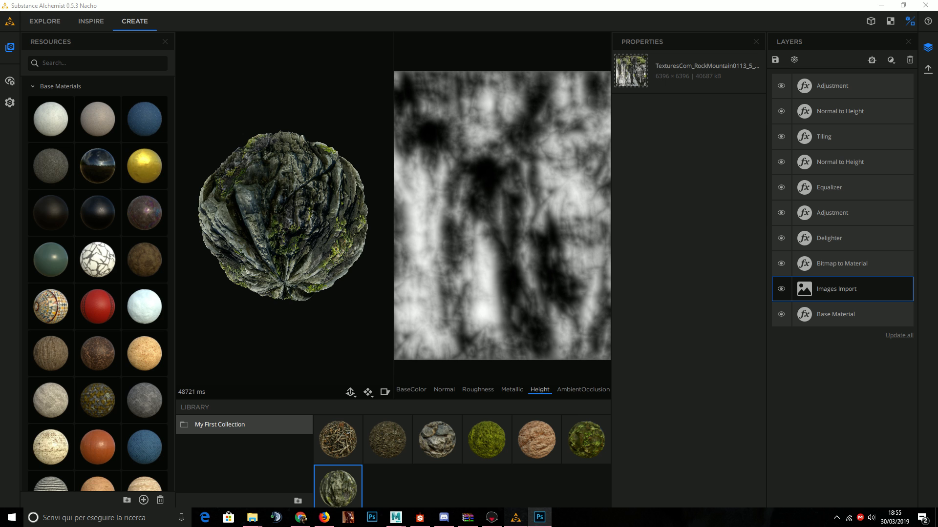
drag(937, 5, 633, 1)
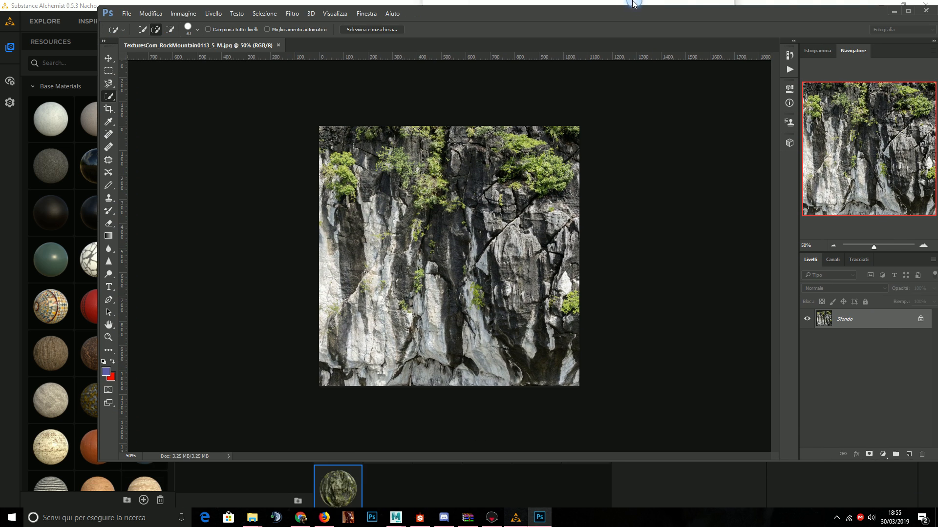
alt+scroll(457, 246, up, 2)
alt+scroll(457, 246, down, 3)
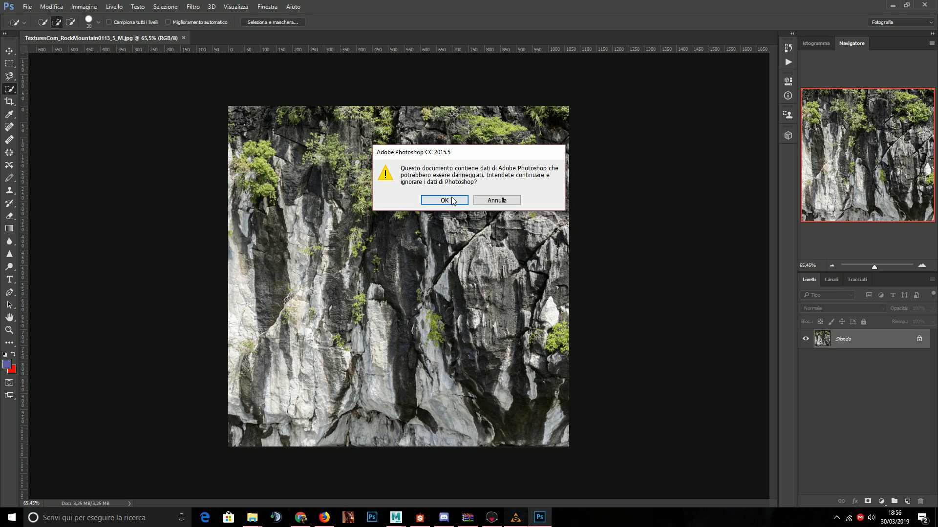
Open TexturesCom_RockMountain0113_5_M_output.jpg, ignoring its Photoshop data, and examine the foliage up close.
click(439, 199)
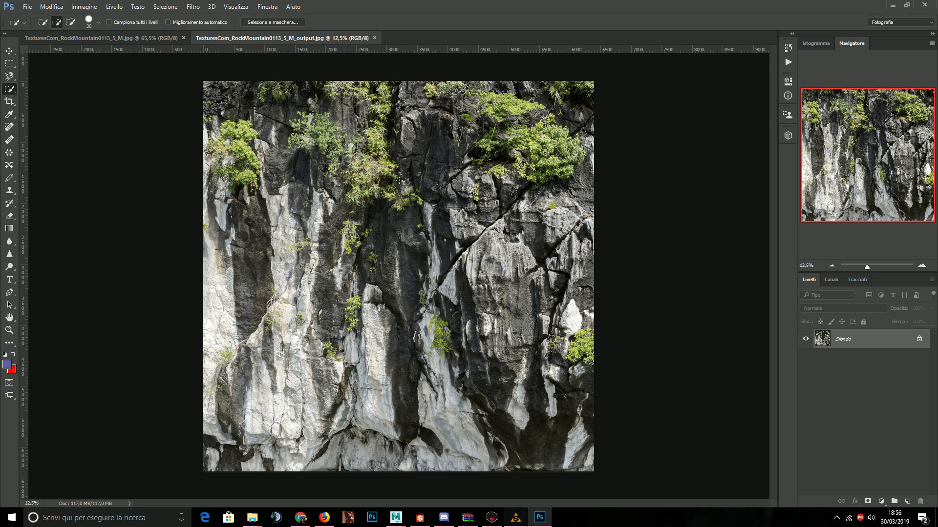
alt+scroll(404, 193, up, 17)
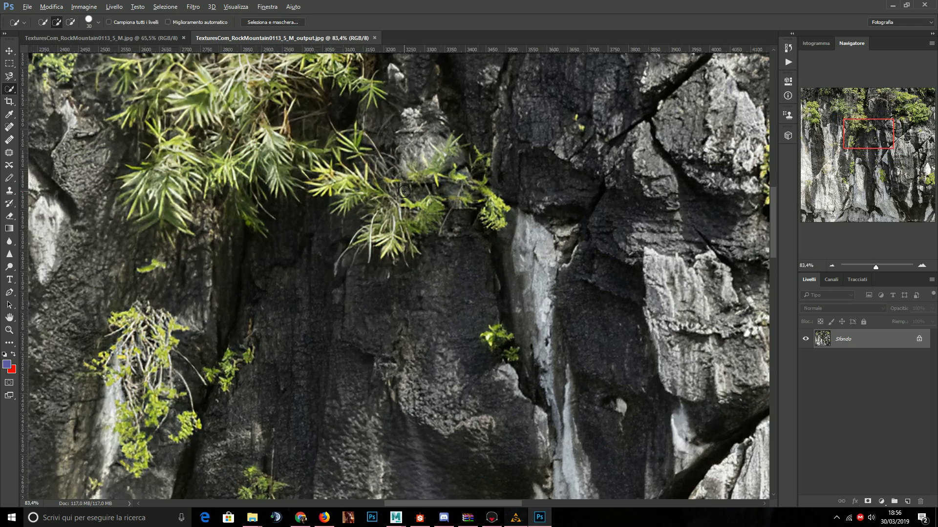
alt+scroll(403, 192, up, 3)
Compare the foliage and rock detail of the original texture with the output version at high magnification.
click(158, 39)
alt+scroll(369, 188, up, 6)
alt+scroll(369, 188, up, 14)
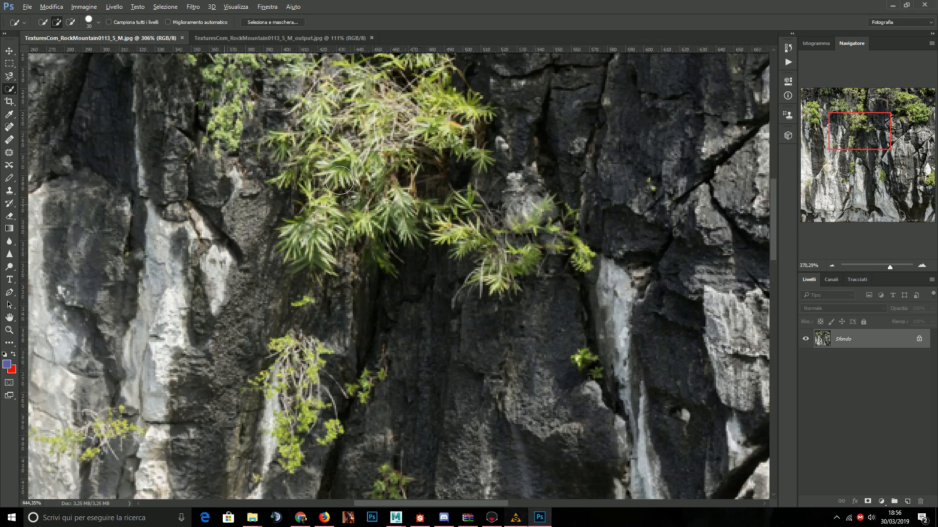
click(303, 37)
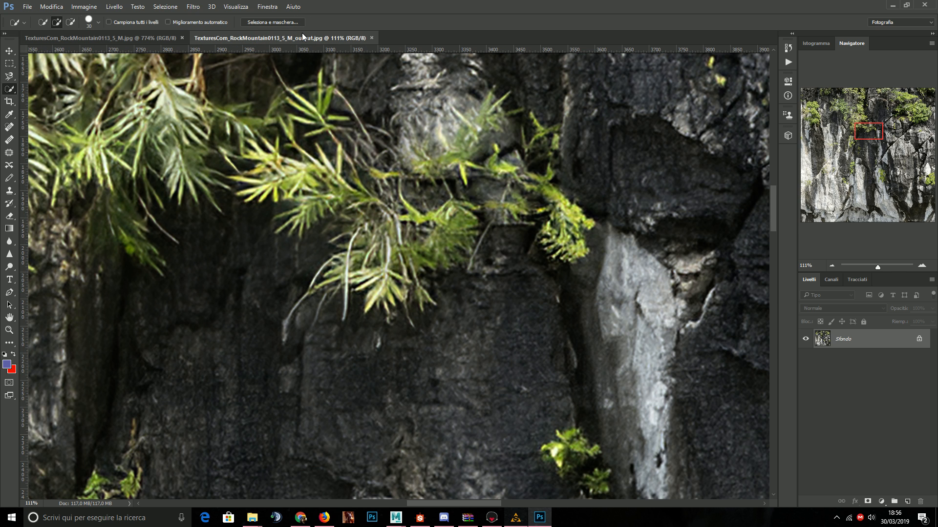
click(152, 37)
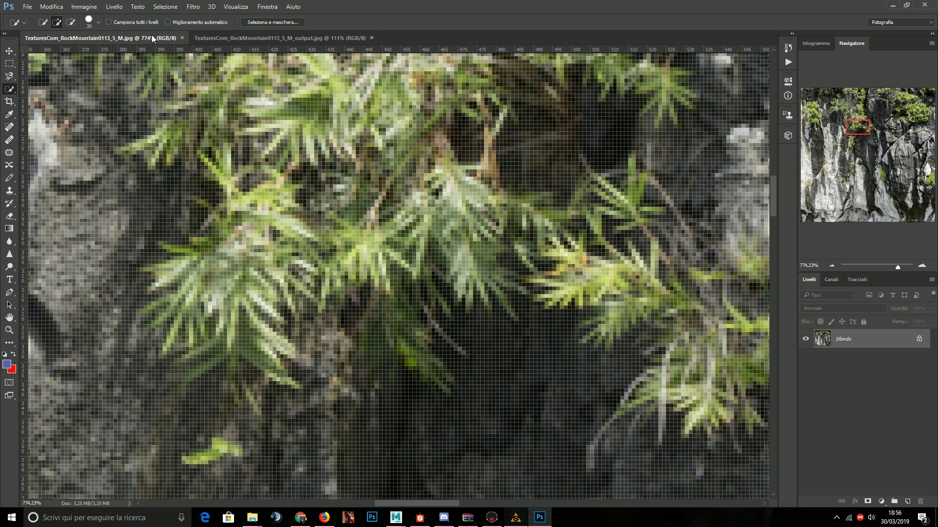
click(248, 38)
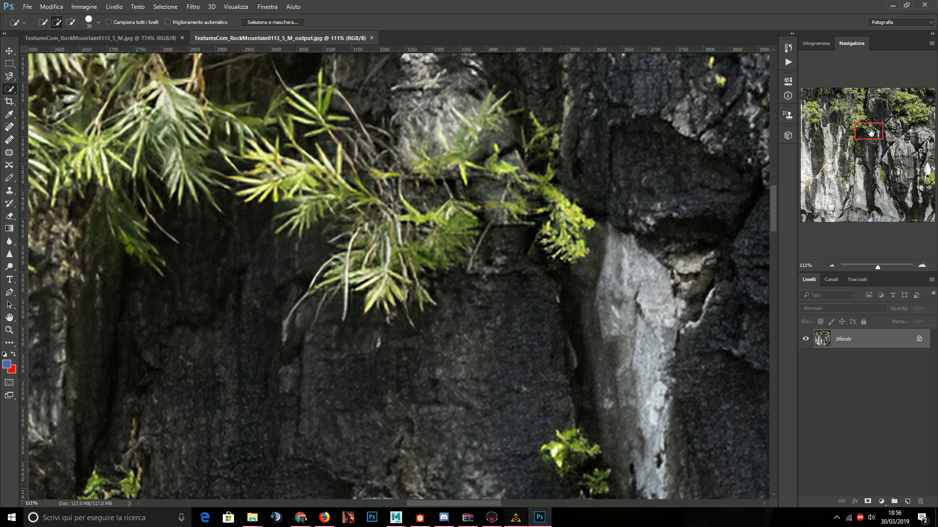
alt+scroll(451, 221, up, 5)
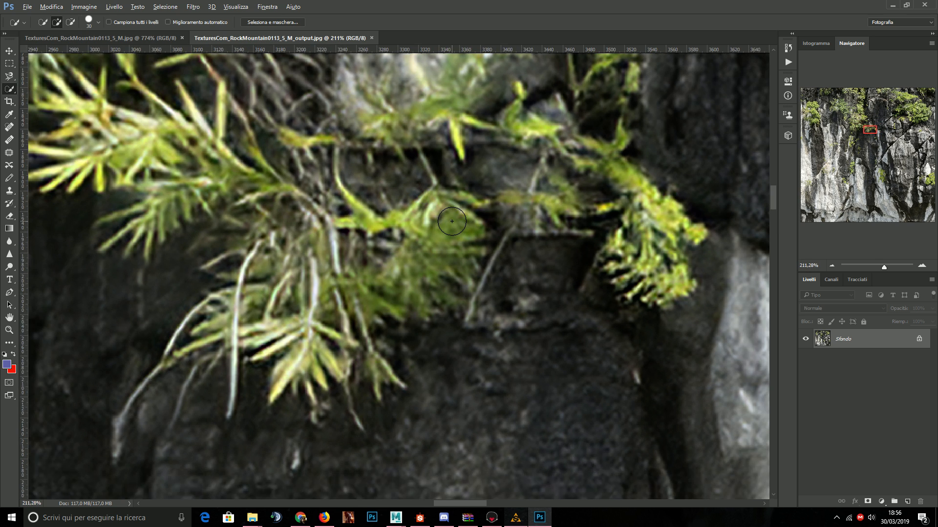
alt+scroll(451, 221, down, 1)
Check the pixel dimensions of the output texture in the Image Size dialog, leaving its size settings as they are.
click(84, 7)
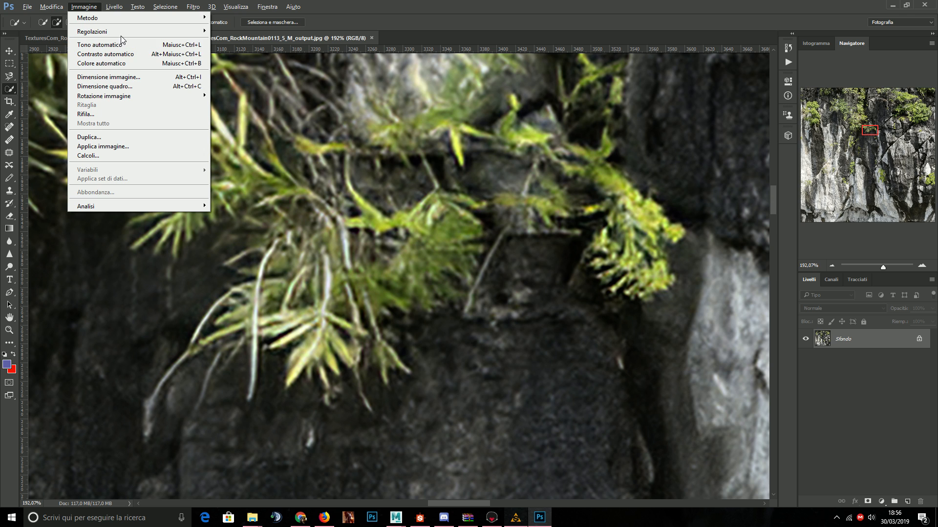
click(128, 77)
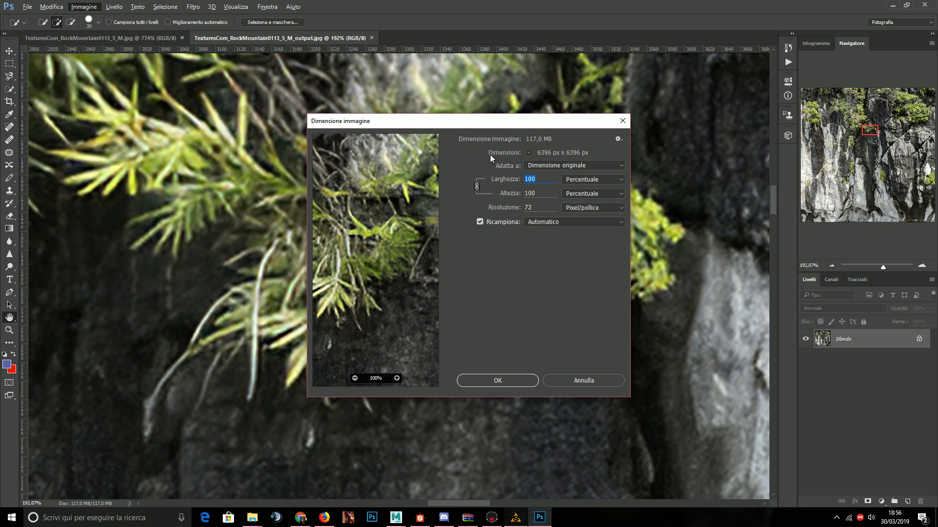
click(589, 164)
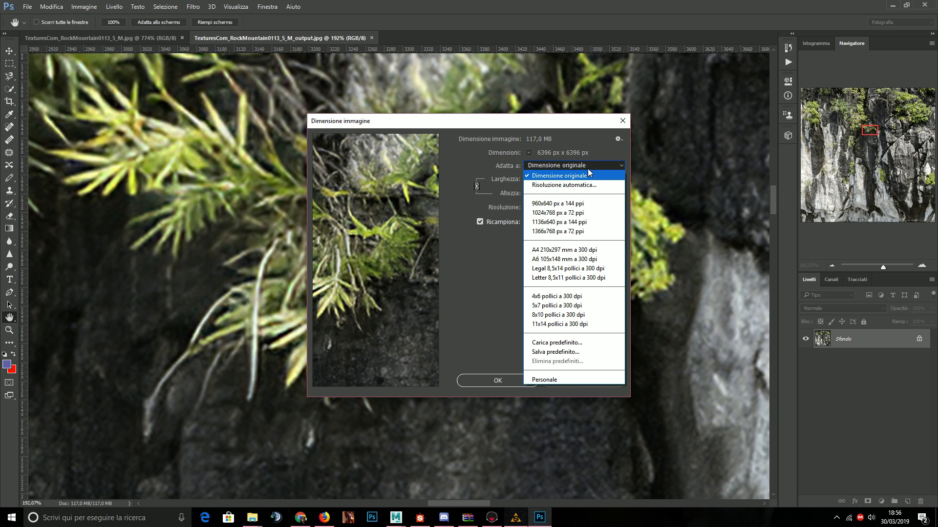
click(587, 169)
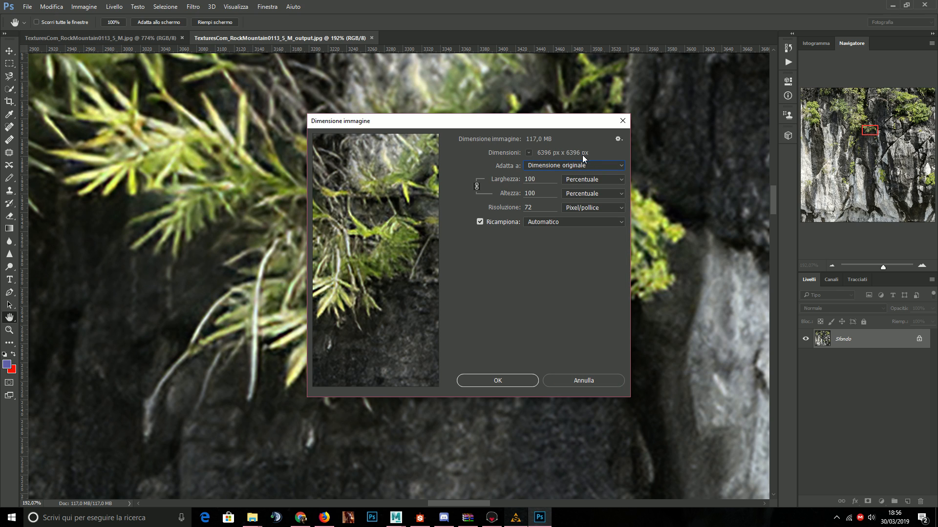
click(623, 120)
Check the pixel dimensions of the original texture in the Image Size dialog for comparison with the output version.
click(136, 37)
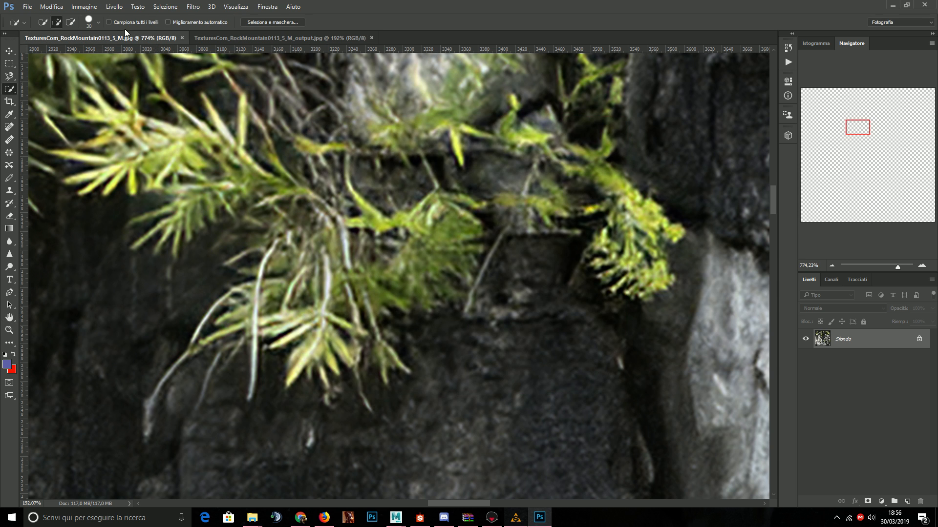
click(84, 6)
click(135, 77)
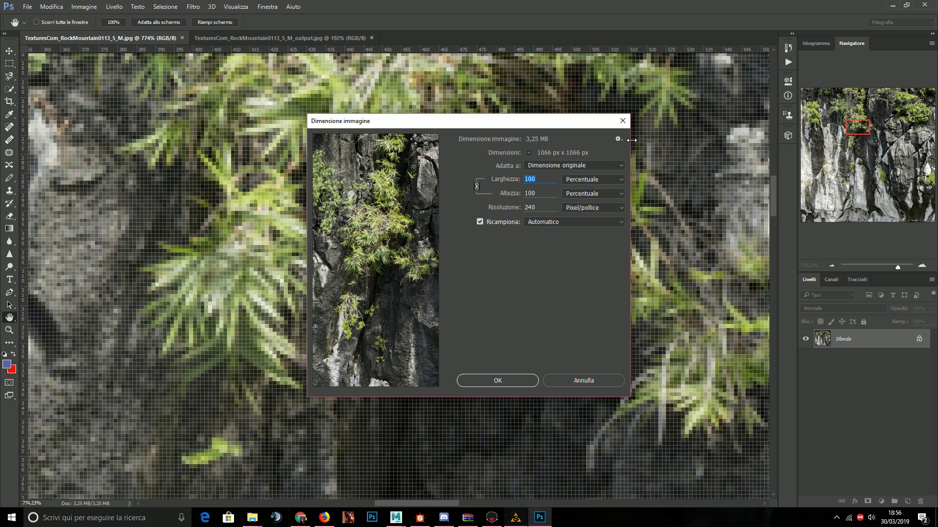
click(623, 121)
key(w)
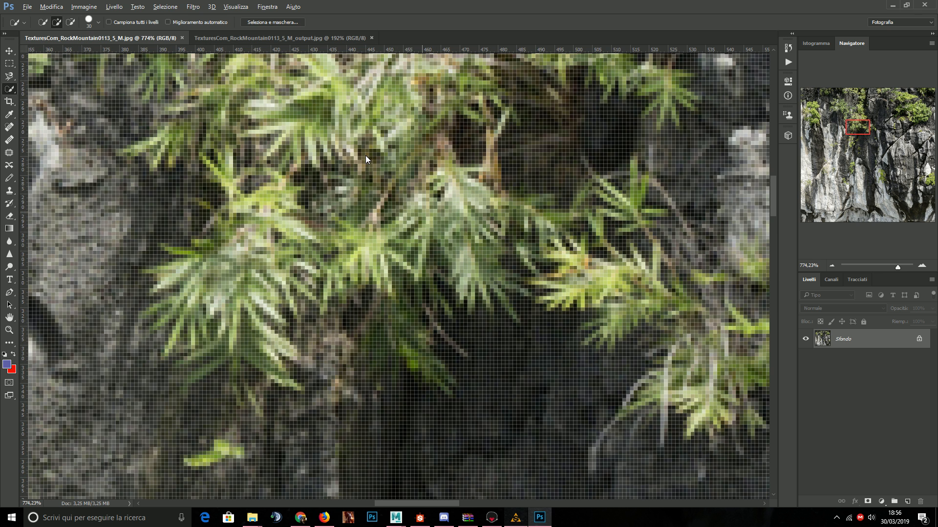
Compare the close-up foliage of the original and output textures, and examine the whole rock wall in the output version.
click(318, 43)
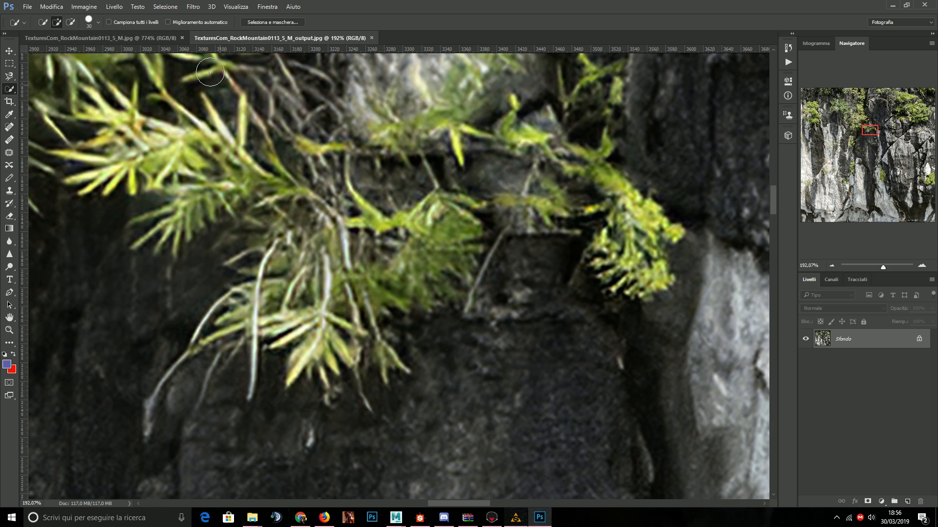
click(151, 38)
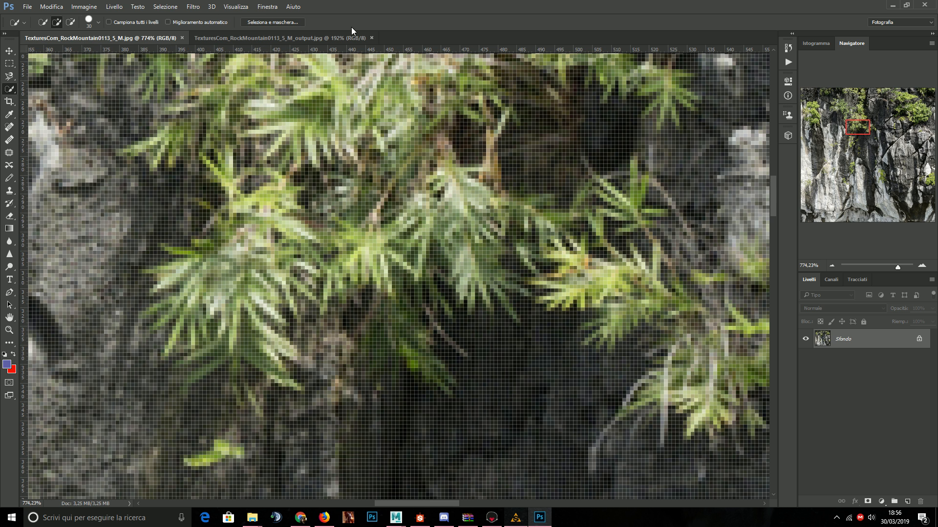
click(267, 38)
alt+scroll(362, 190, down, 5)
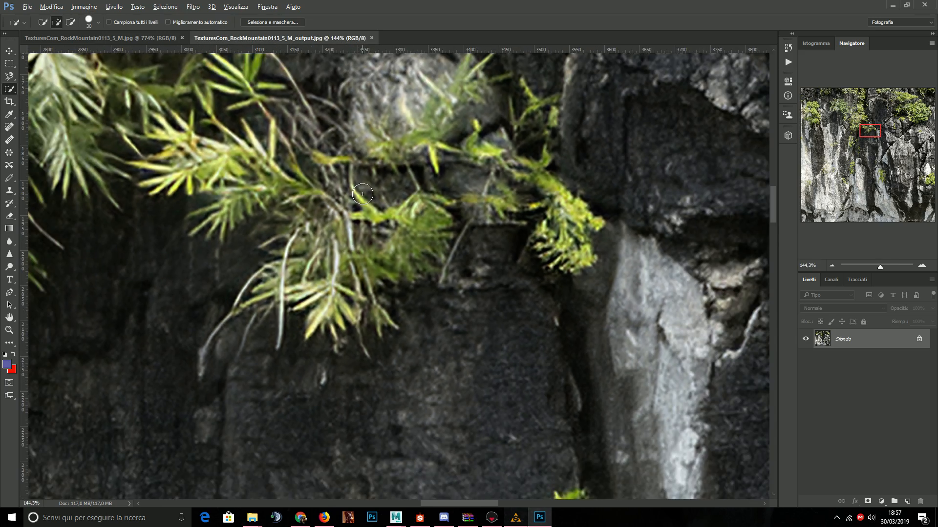
alt+scroll(363, 193, down, 5)
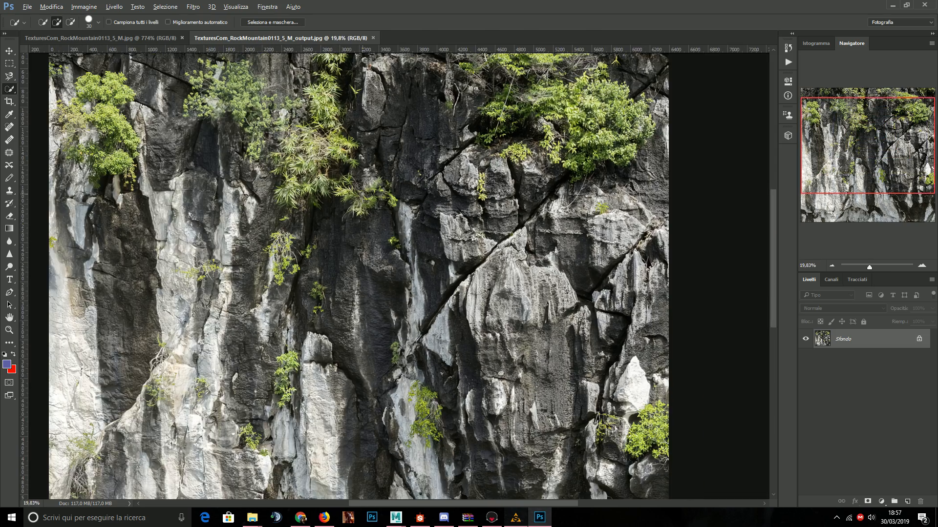
key(alt)
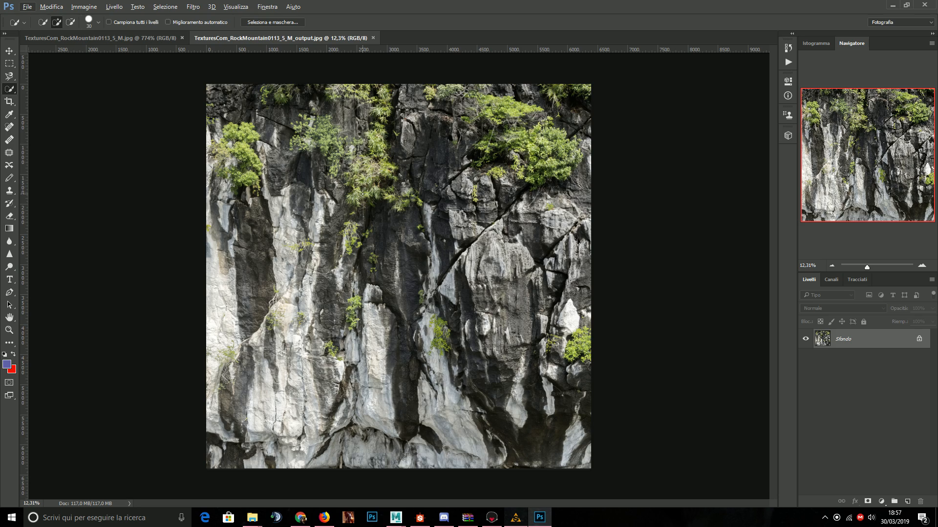
alt+scroll(362, 195, up, 6)
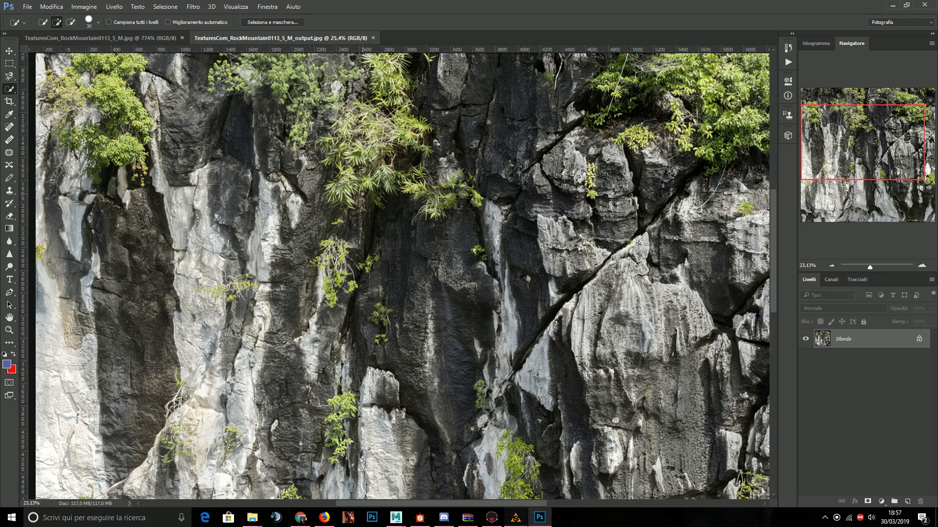
alt+scroll(362, 194, down, 6)
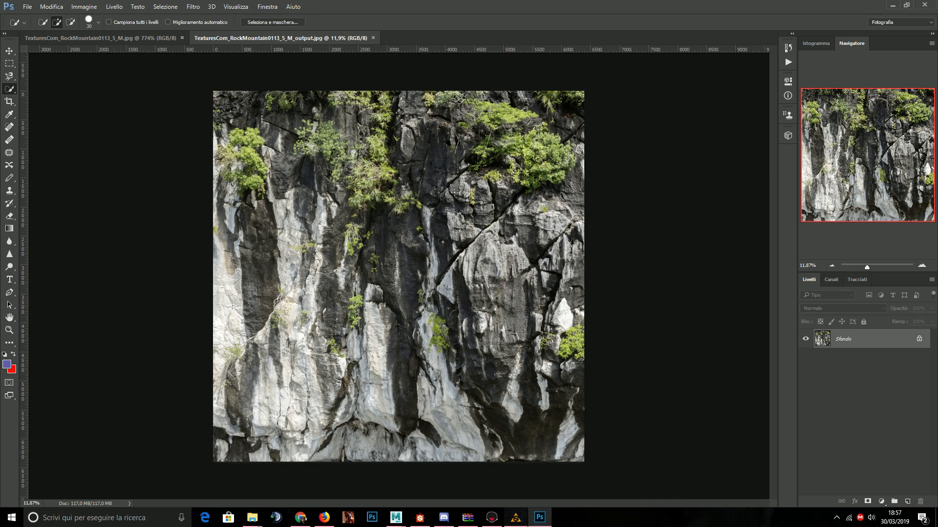
Switch to Substance Alchemist and show the properties of the Bitmap to Material layer.
click(891, 6)
drag(311, 206, 469, 257)
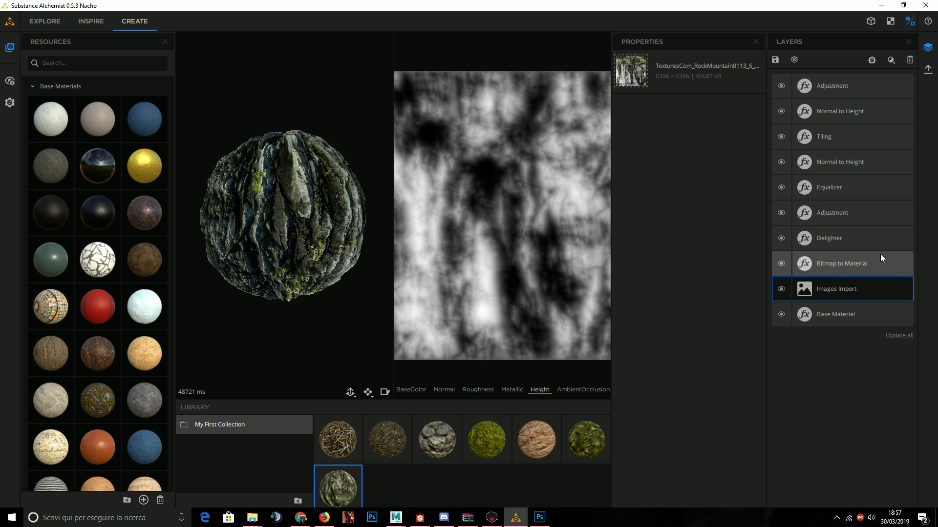
click(853, 253)
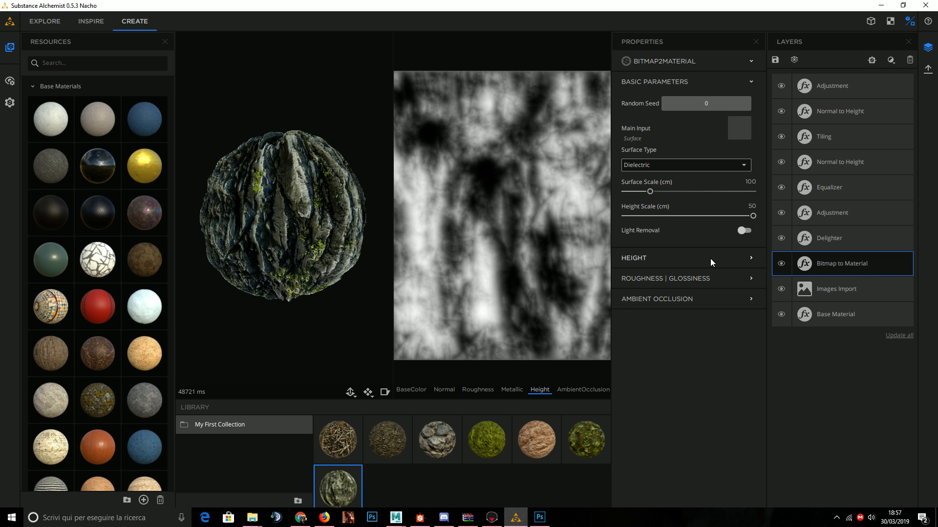
Review the material's BaseColor, Normal, Roughness, Metallic, Height and AmbientOcclusion channels one after another.
click(418, 393)
click(442, 390)
click(476, 389)
click(511, 390)
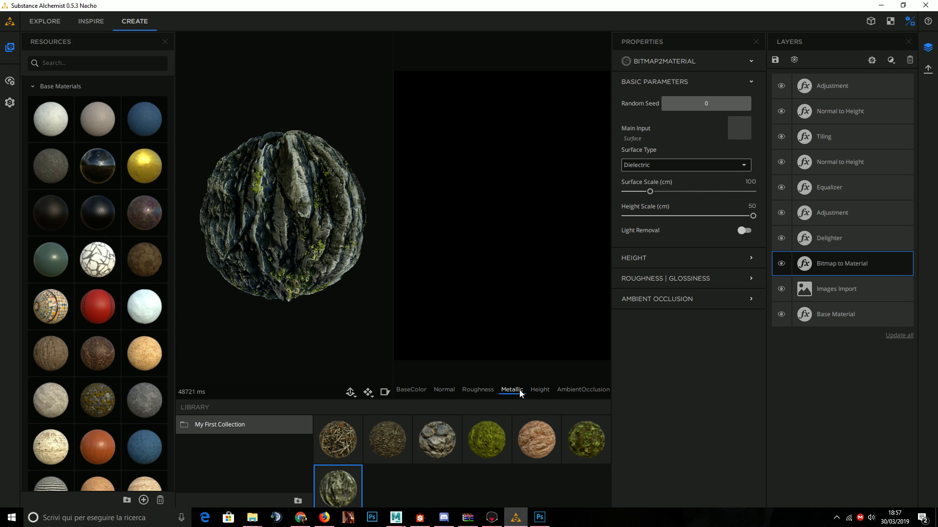
click(545, 390)
click(576, 390)
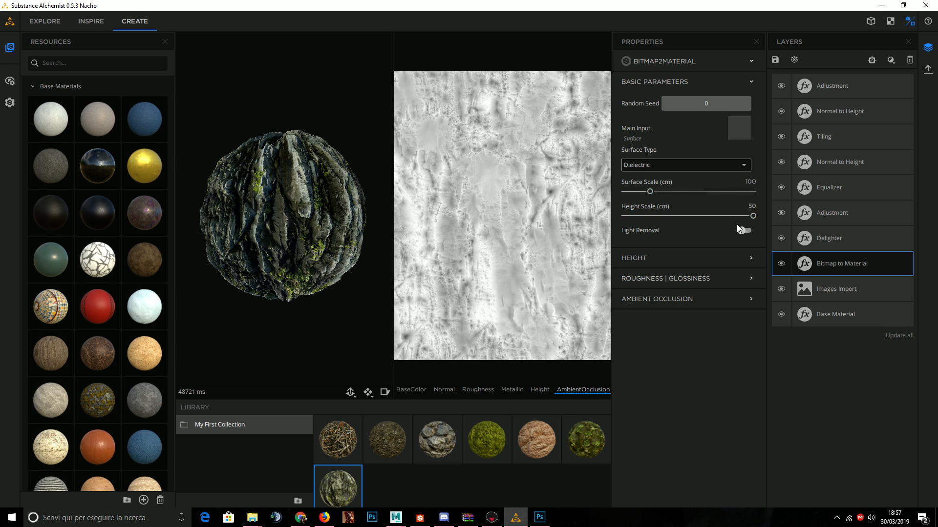
Check the Surface Type options of Bitmap to Material, keeping Dielectric, and examine the material sphere under a different view or lighting.
click(648, 165)
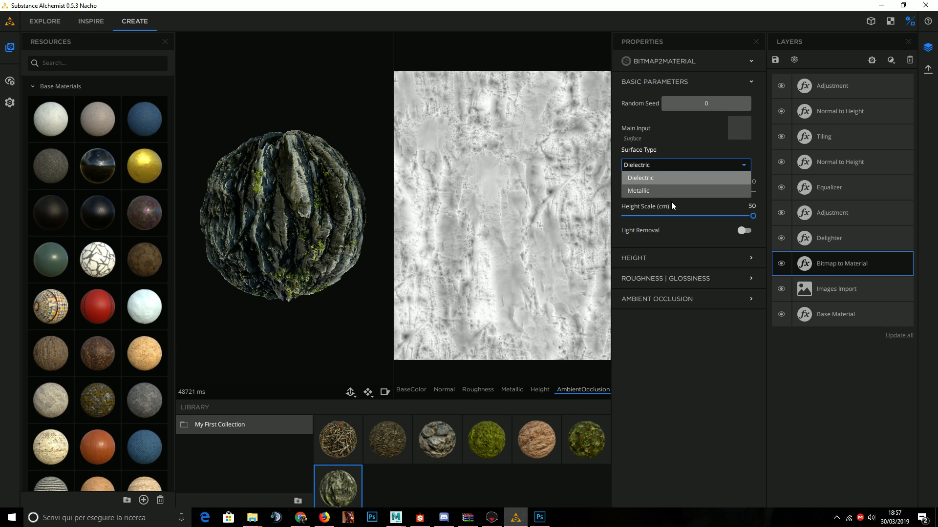
click(681, 163)
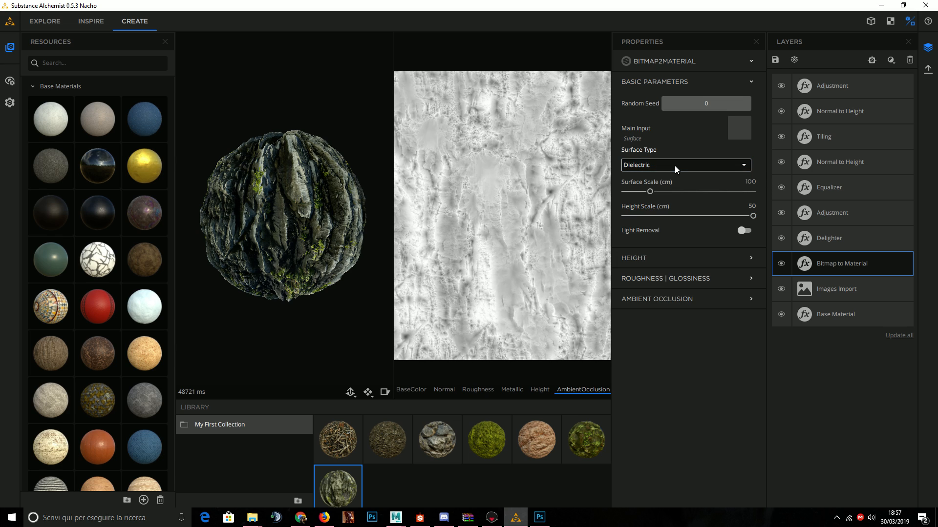
drag(301, 202, 486, 205)
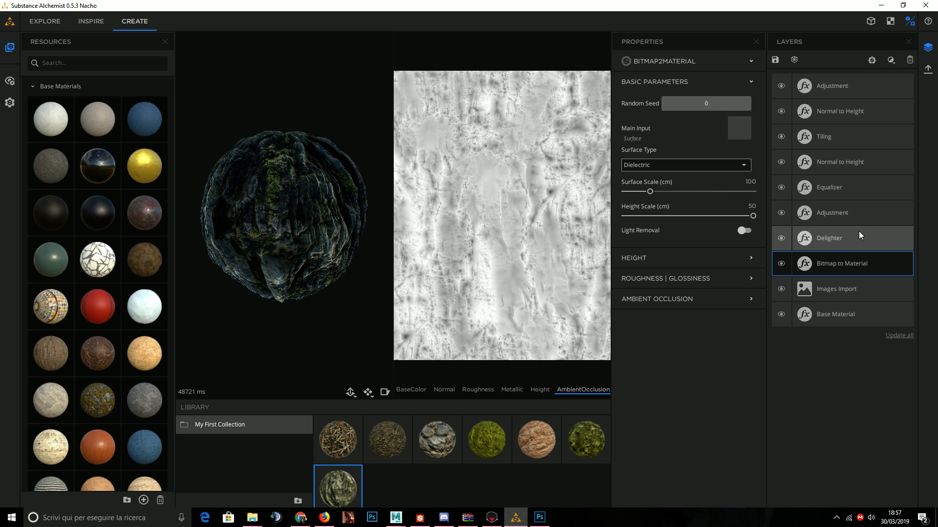
drag(252, 170, 497, 182)
Select the Delighter layer and display the BaseColor channel in the 2D view.
click(842, 236)
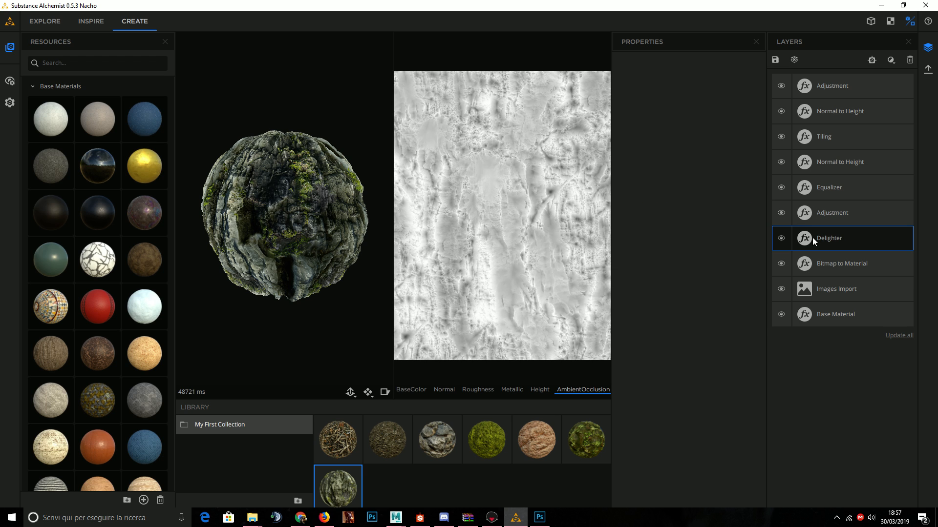
drag(340, 168, 323, 216)
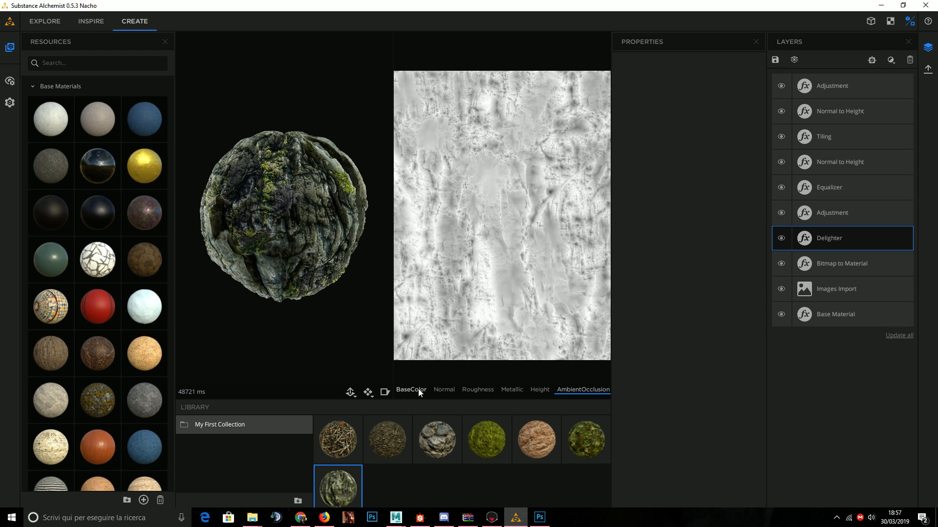
click(417, 390)
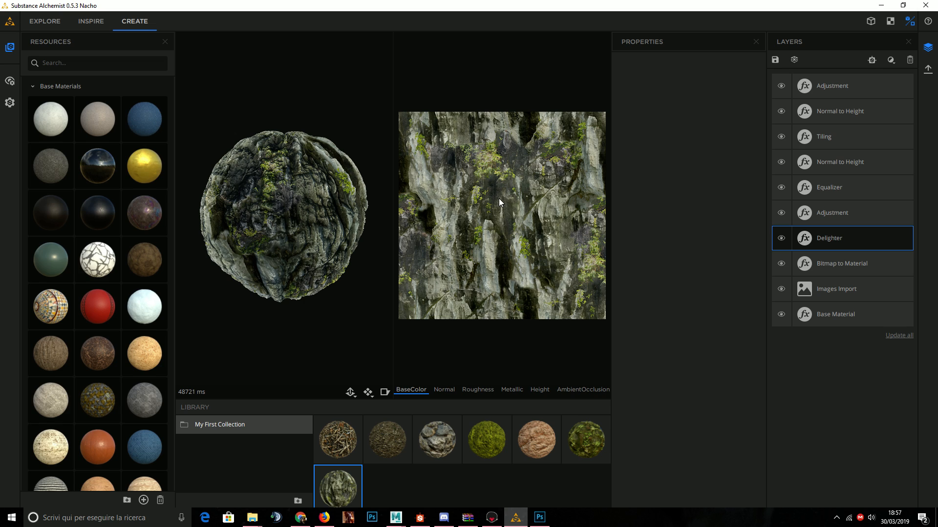
Hide the Delighter layer and examine the shadows and rock detail of the base color without it.
click(781, 238)
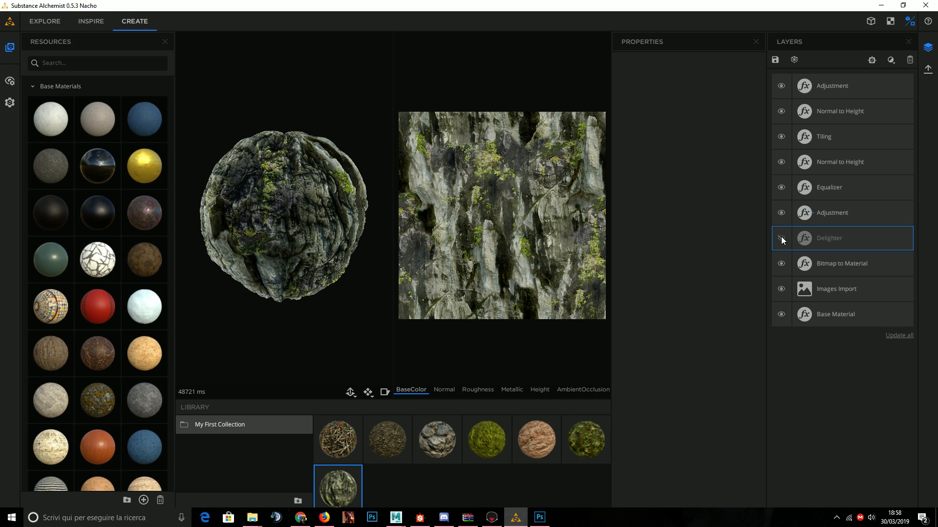
click(819, 187)
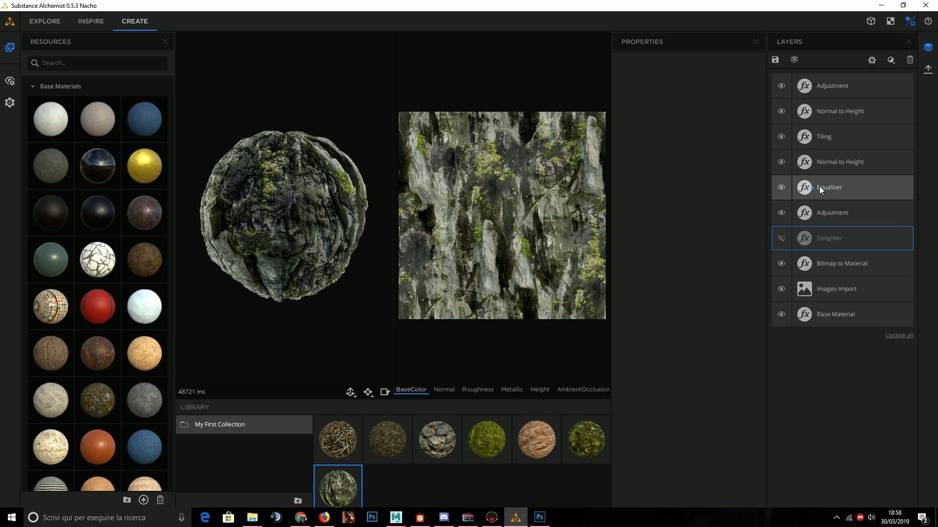
click(801, 212)
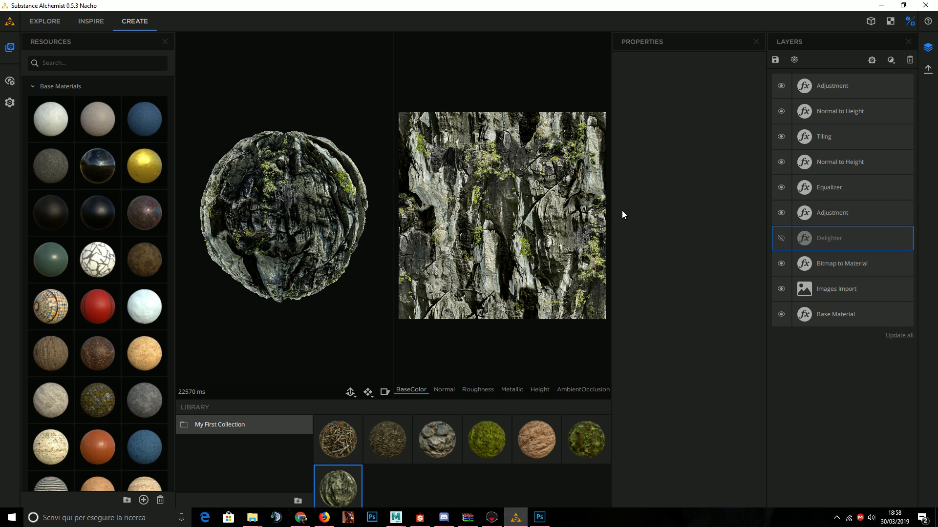
scroll(594, 209, up, 5)
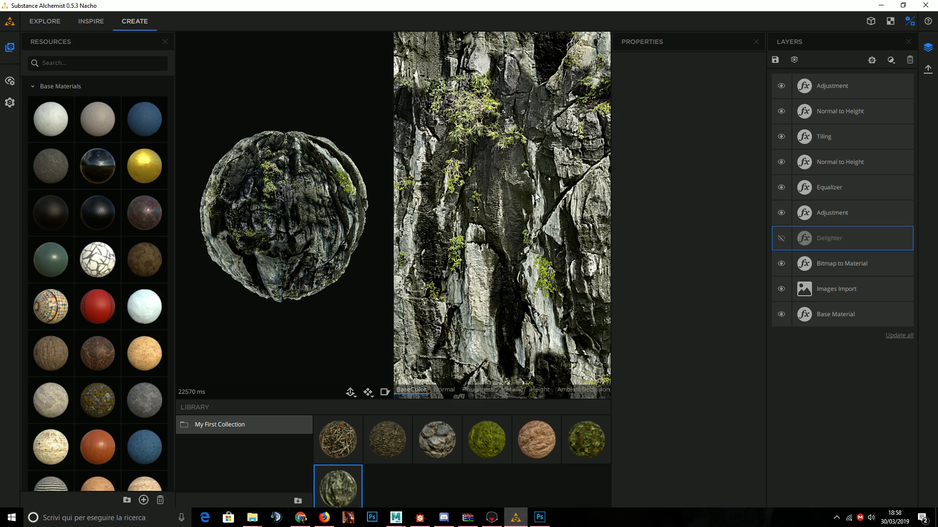
scroll(540, 216, down, 5)
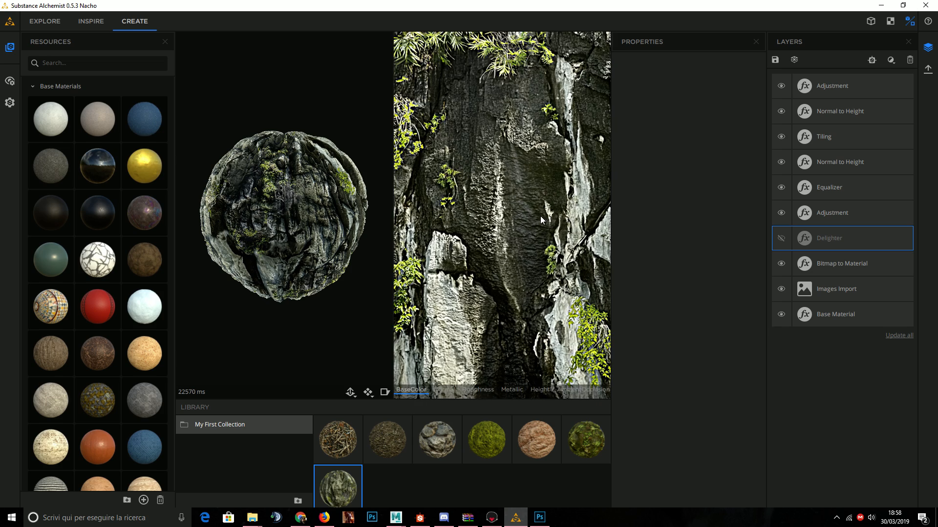
scroll(532, 266, up, 3)
scroll(532, 267, down, 1)
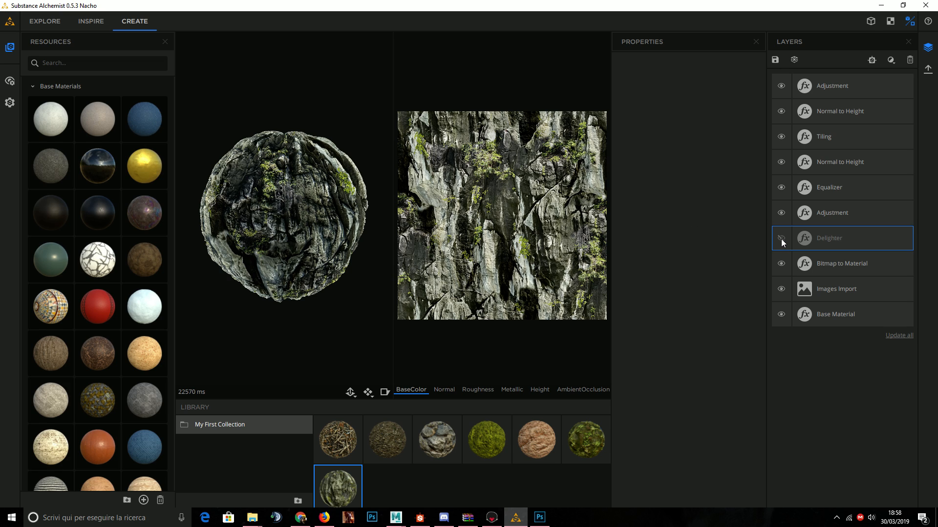
Find the Delighter in the list of available filters without adding another layer.
click(898, 59)
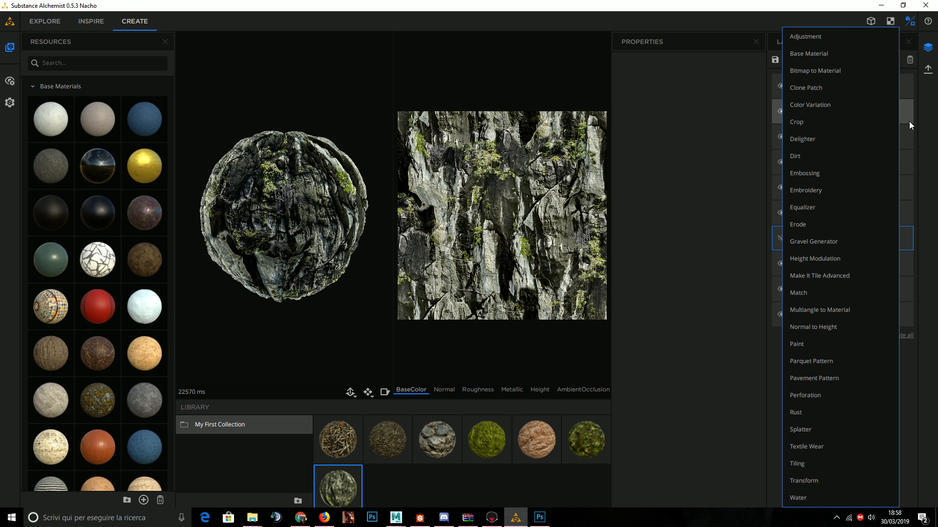
click(909, 125)
click(895, 60)
click(816, 141)
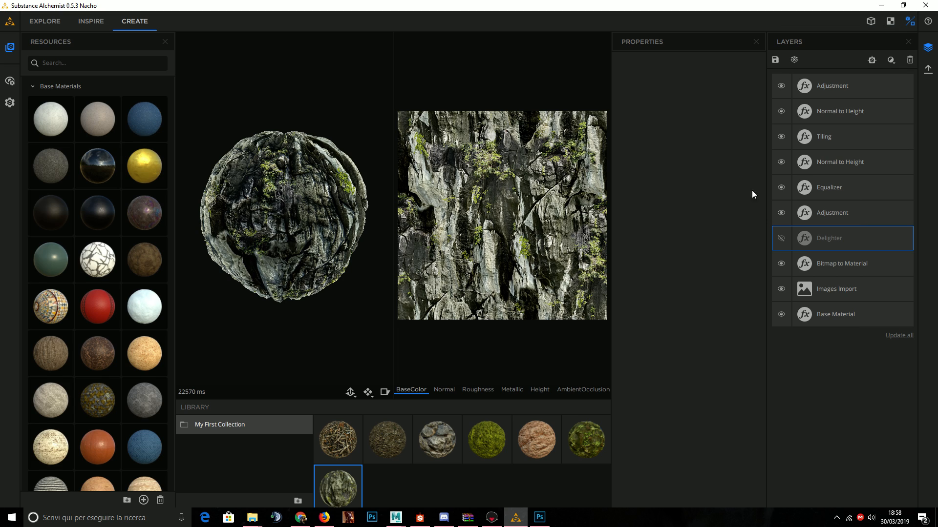
Show the Delighter layer again and examine the delighted base color's rock and foliage at several magnifications.
click(780, 238)
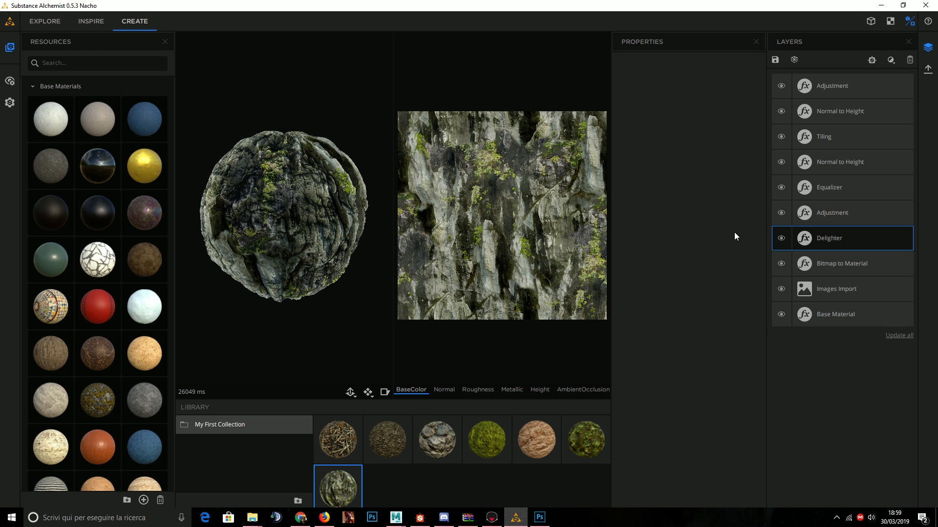
scroll(486, 192, up, 4)
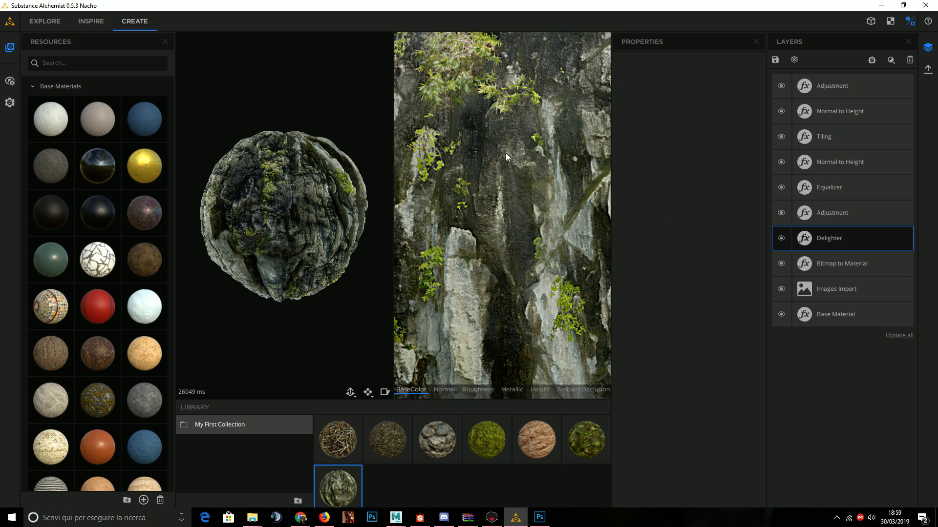
scroll(505, 153, up, 1)
scroll(506, 154, up, 3)
scroll(512, 165, down, 5)
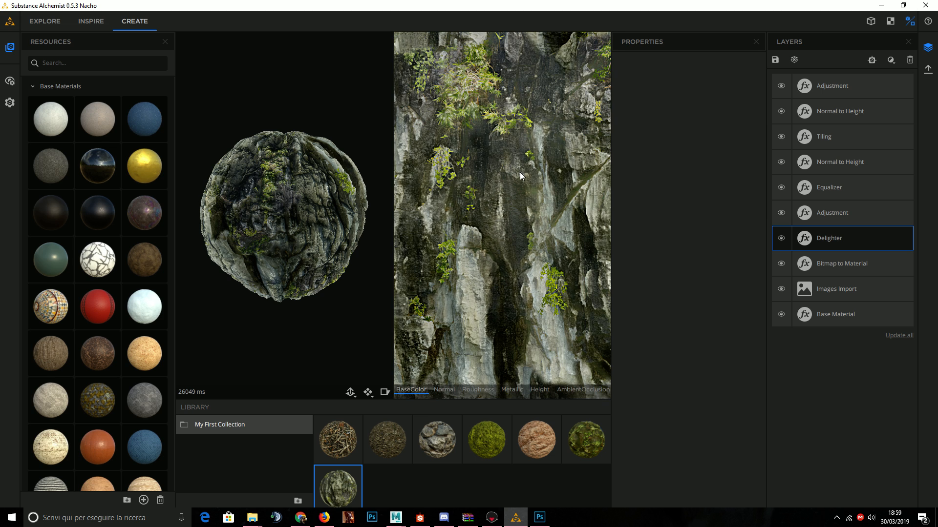
scroll(520, 175, up, 2)
scroll(520, 175, down, 4)
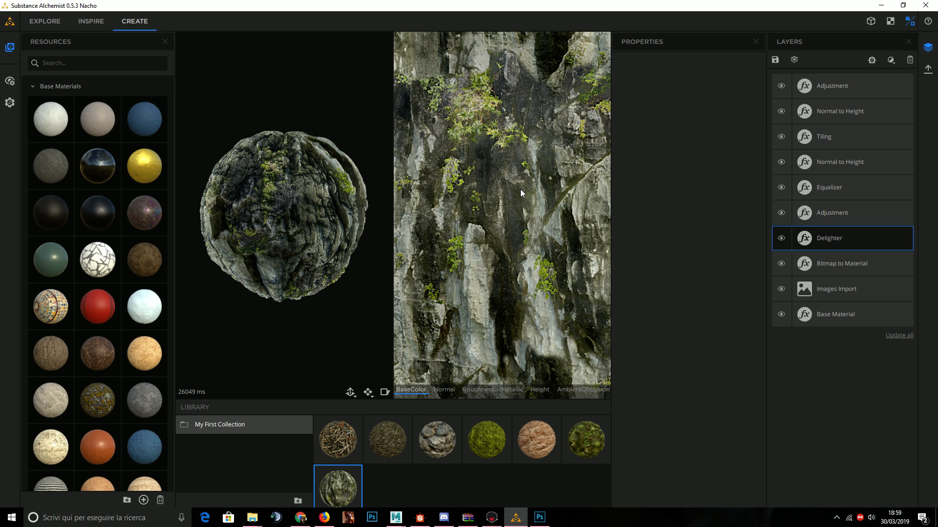
scroll(520, 192, down, 3)
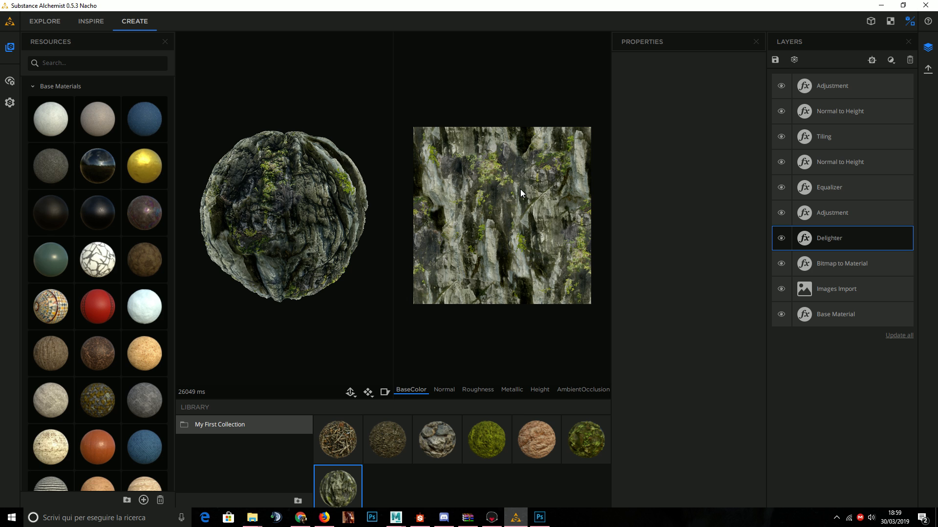
scroll(521, 200, up, 5)
scroll(513, 264, down, 2)
scroll(509, 273, up, 3)
scroll(508, 273, down, 2)
scroll(523, 236, up, 3)
scroll(522, 236, down, 3)
scroll(513, 192, down, 2)
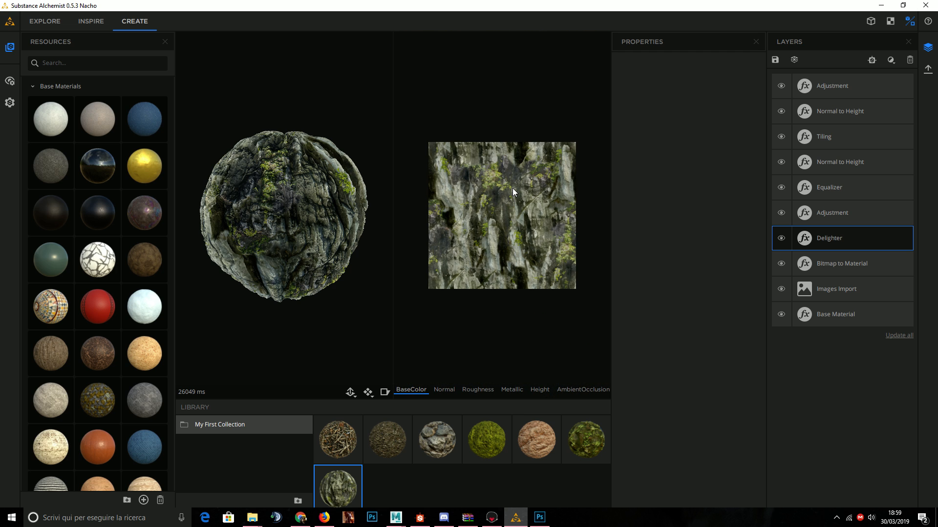
scroll(501, 233, up, 3)
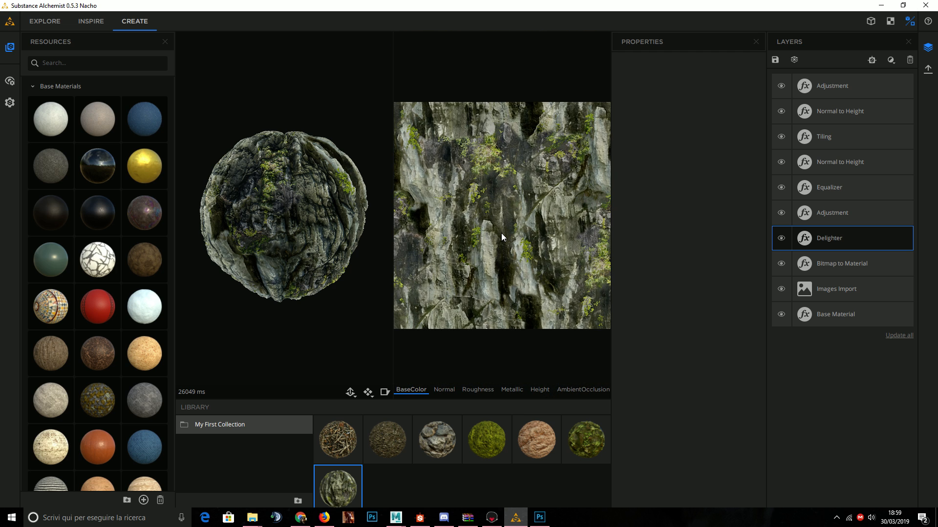
scroll(501, 238, down, 3)
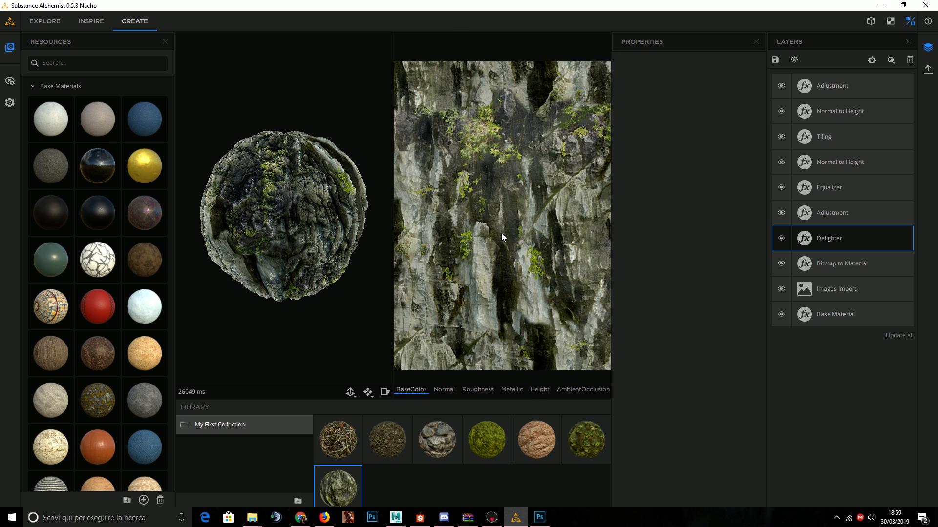
scroll(505, 247, up, 3)
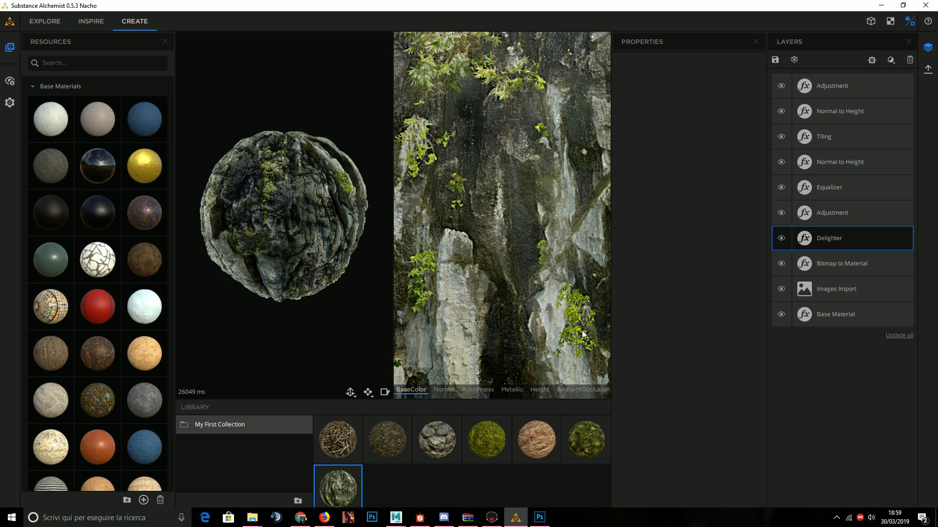
scroll(441, 151, up, 3)
scroll(458, 159, down, 4)
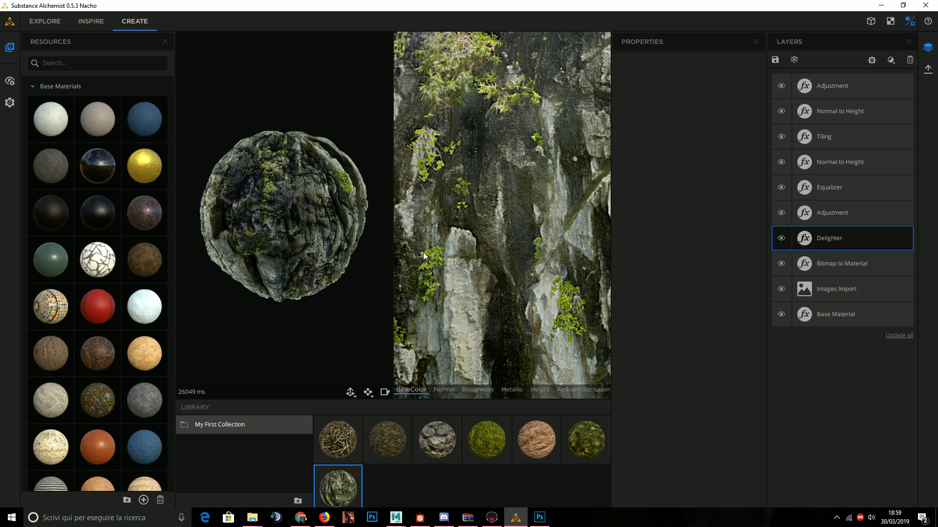
Review the lower Adjustment layer's albedo settings and the Equalizer layer's basic parameters, with the whole BaseColor tile in view.
scroll(450, 234, down, 4)
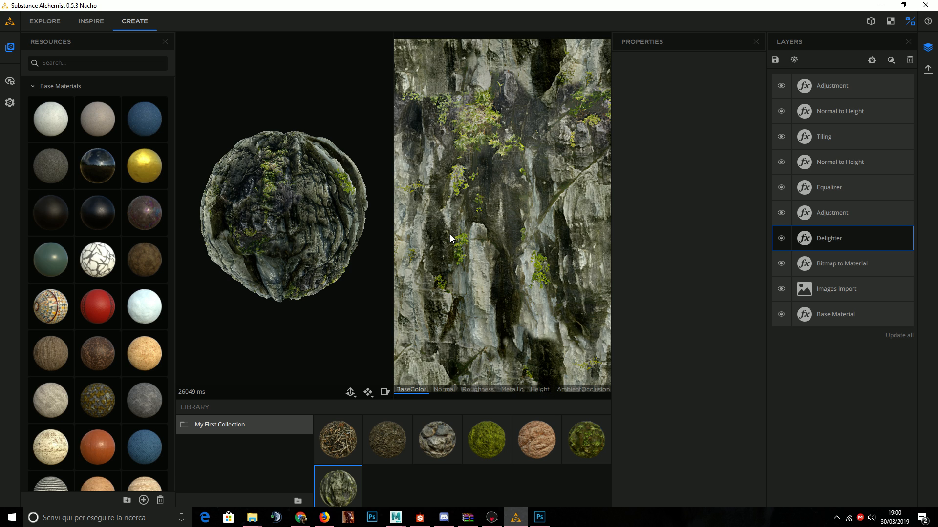
scroll(494, 225, down, 1)
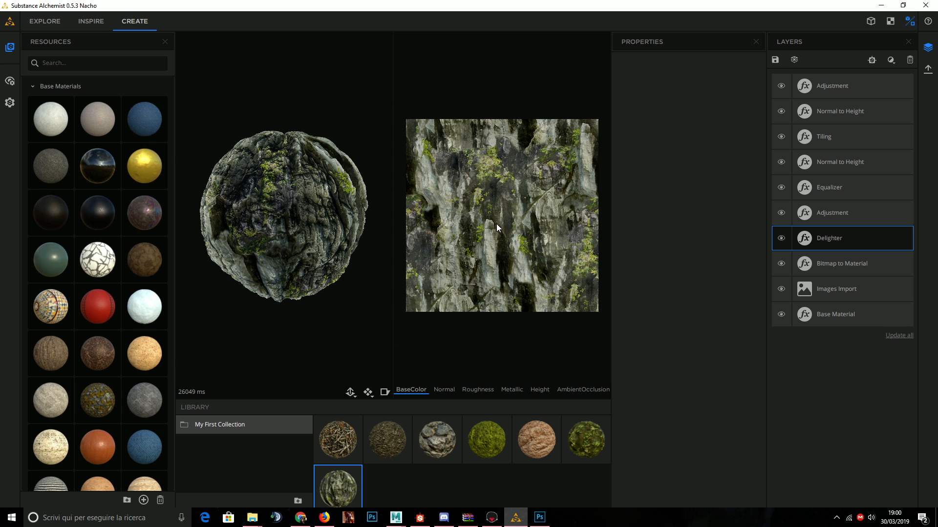
click(857, 214)
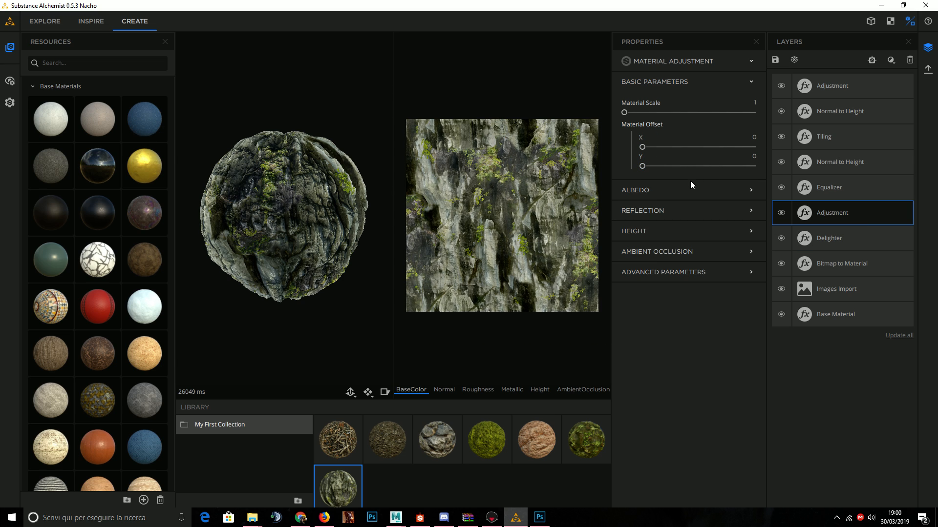
click(679, 188)
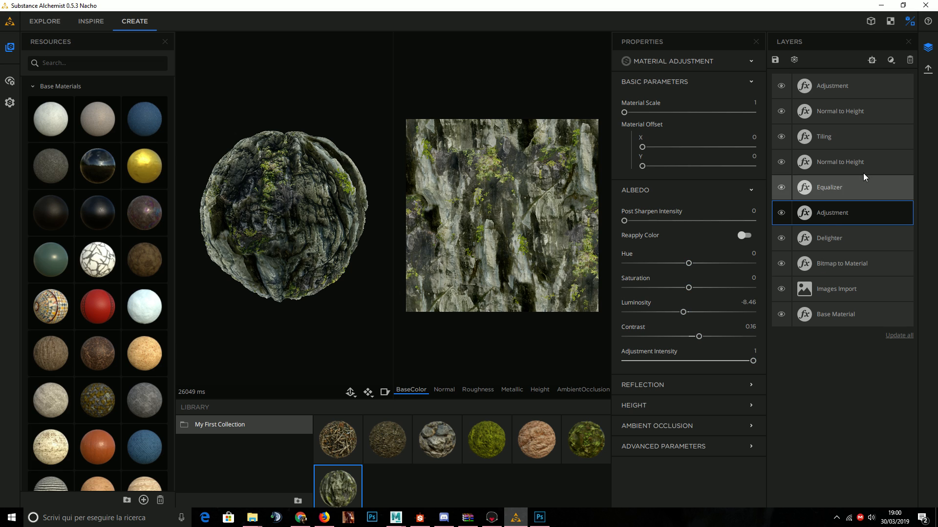
click(872, 190)
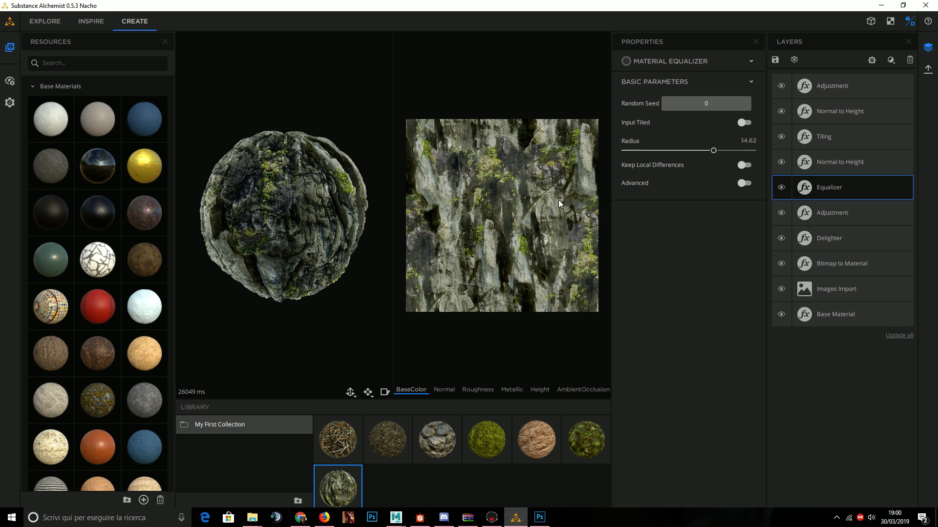
Review both Normal to Height layers together with the Bitmap to Material and Tiling parameters.
click(880, 161)
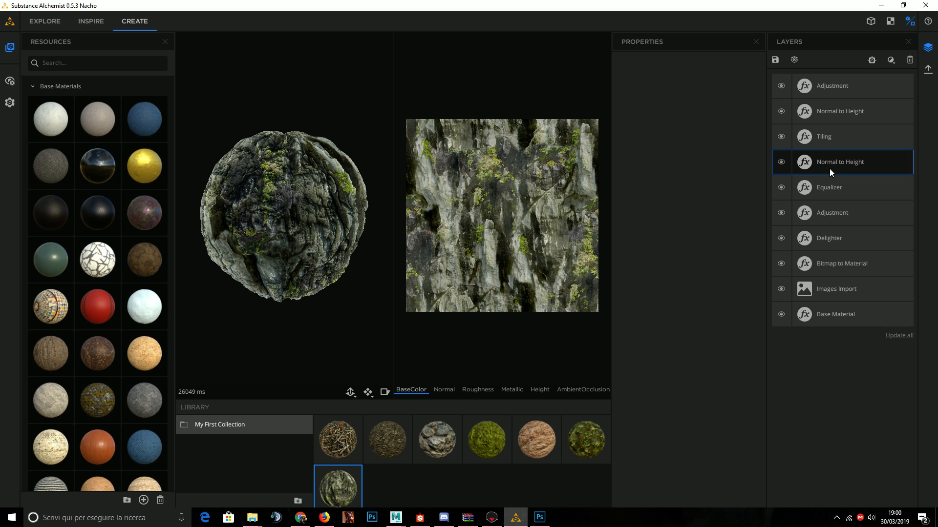
click(874, 265)
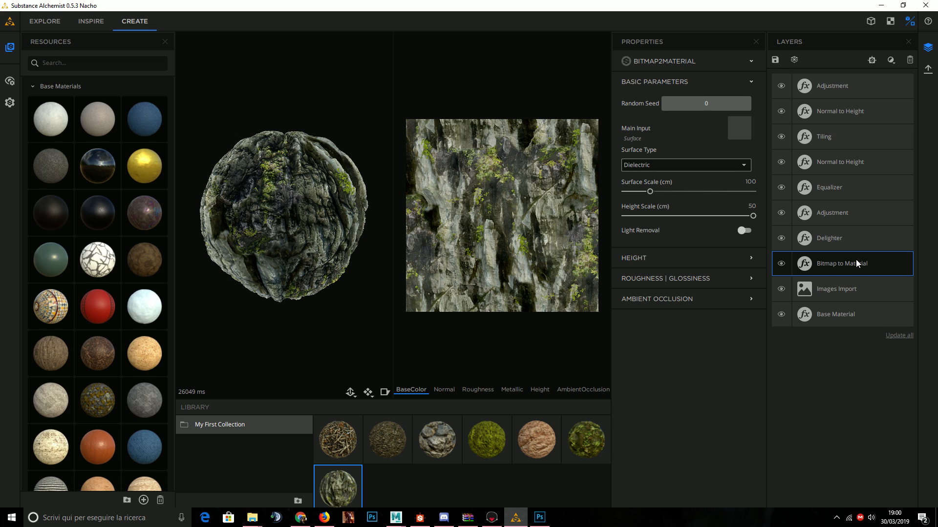
click(880, 162)
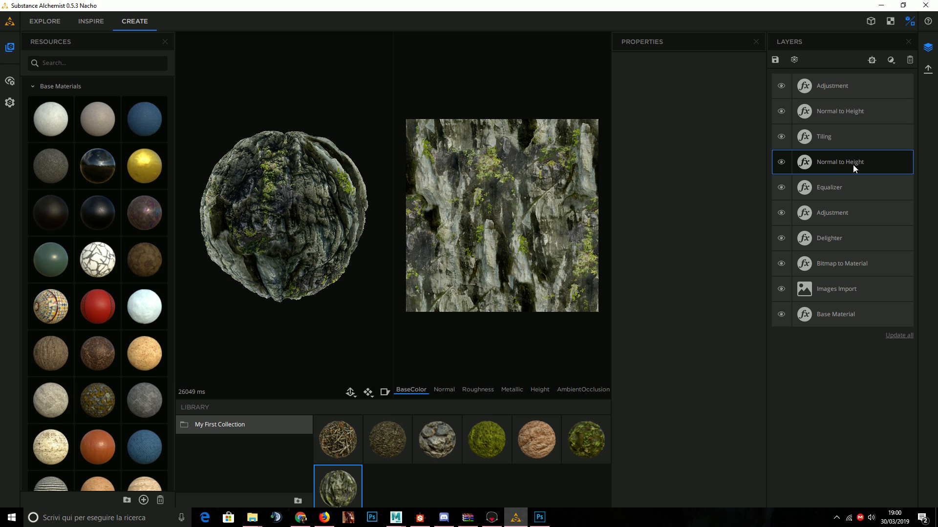
click(848, 139)
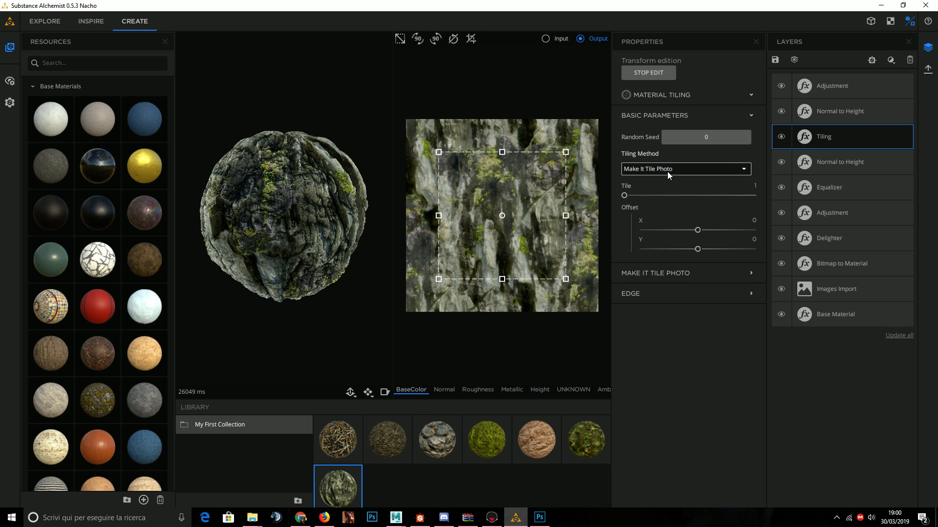
click(875, 118)
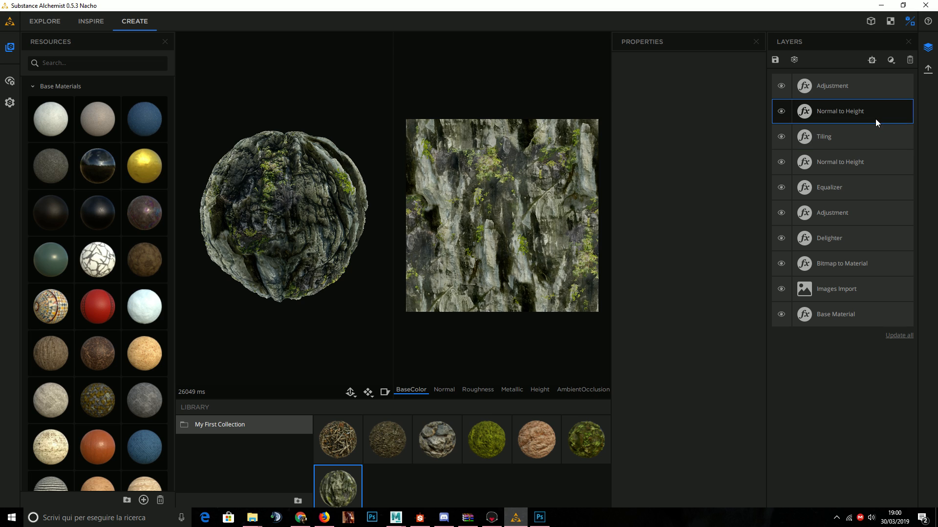
Compare the Height channel with the upper Normal to Height layer hidden and shown, checking the Normal channel in between.
click(546, 392)
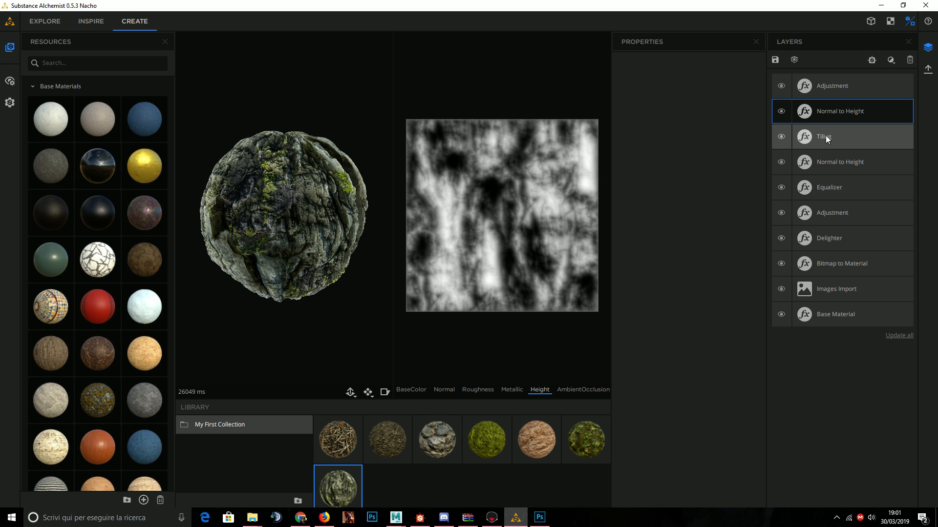
click(781, 112)
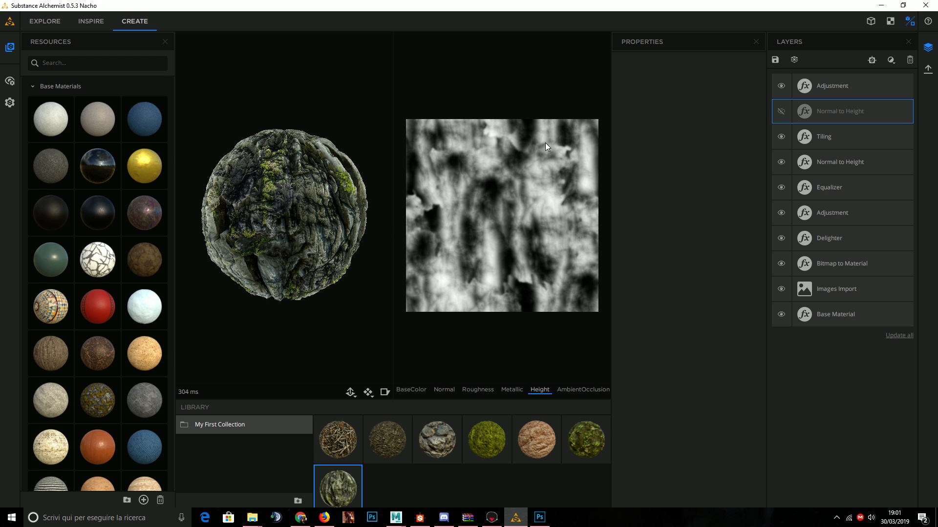
click(445, 391)
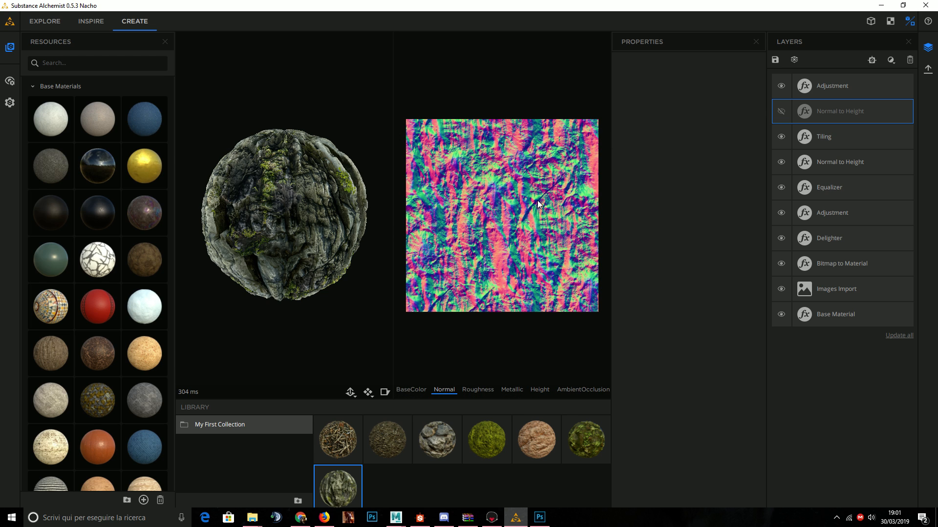
click(547, 389)
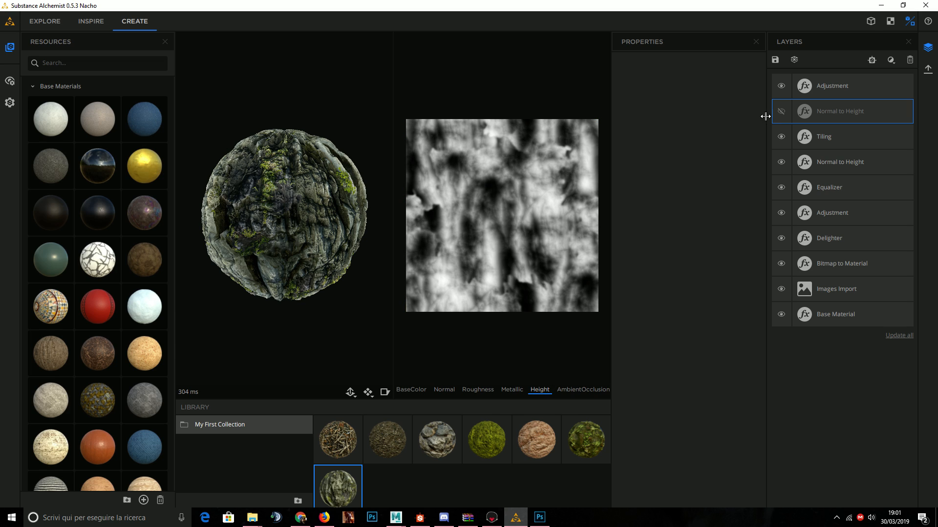
click(781, 112)
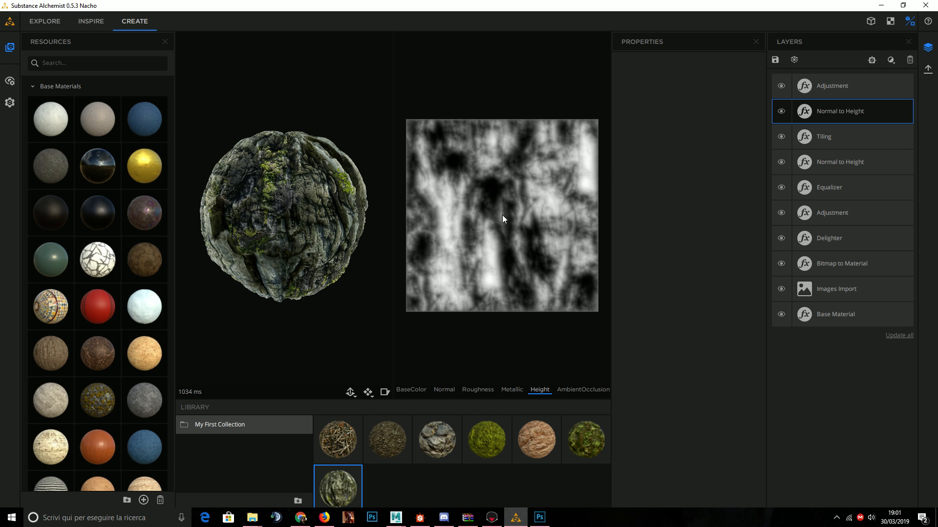
Set the top Adjustment layer's albedo Post Sharpen Intensity to 0.52 and check the sharpening on the BaseColor channel.
click(868, 92)
click(654, 193)
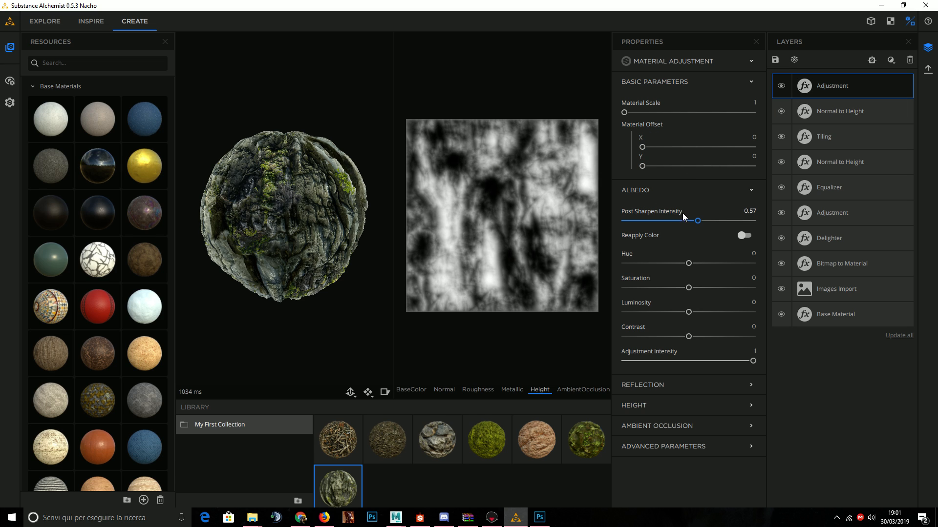
click(409, 390)
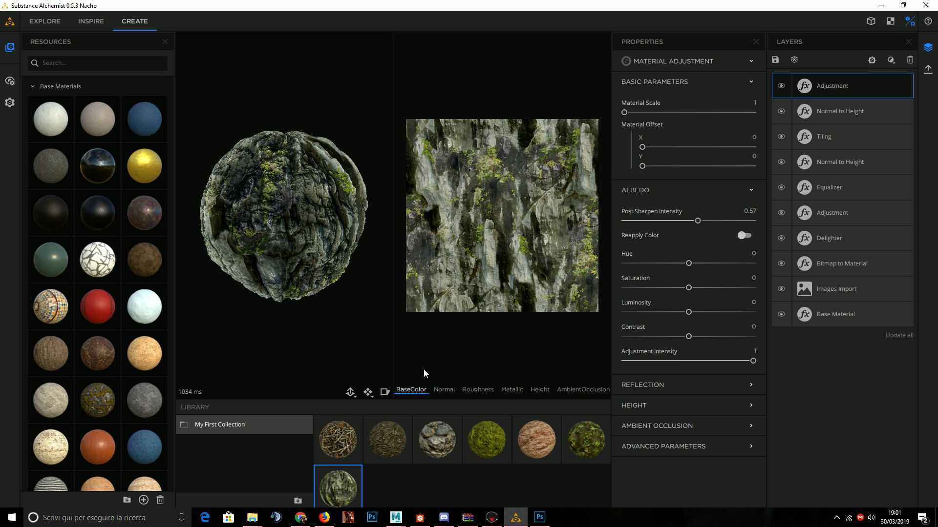
scroll(492, 241, up, 3)
scroll(492, 242, down, 2)
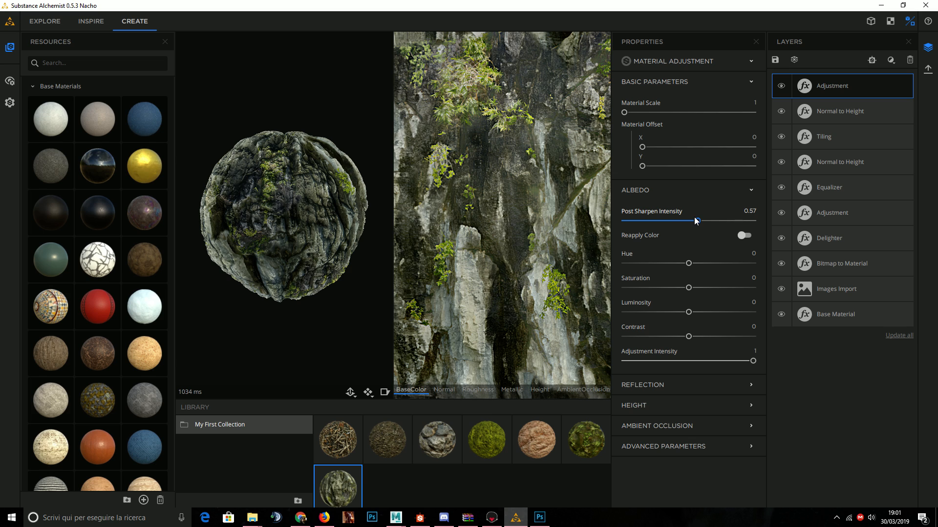
mouse_move(698, 220)
mouse_down()
mouse_move(636, 218)
mouse_move(715, 226)
mouse_move(683, 220)
mouse_up()
scroll(541, 245, down, 6)
scroll(541, 246, up, 1)
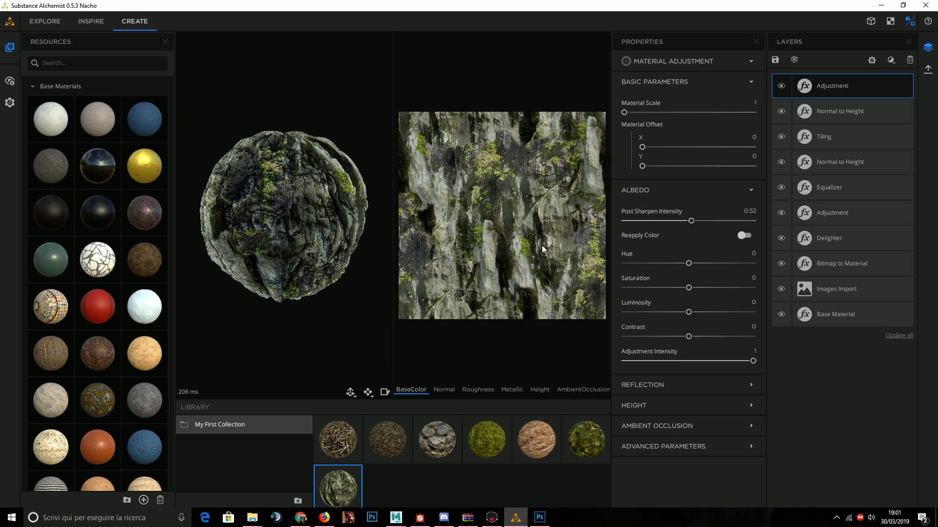
drag(358, 233, 464, 289)
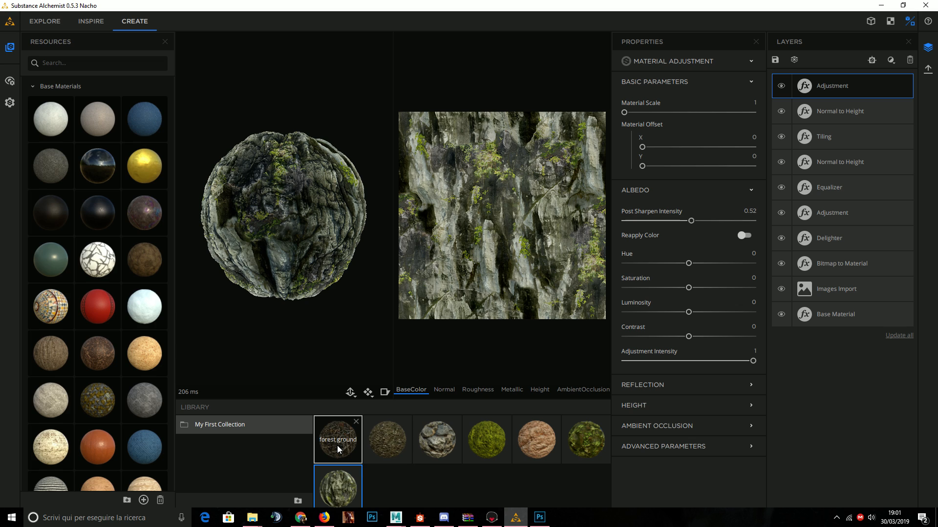
Load the reddish-brown rock material from My First Collection and select its top Adjustment layer.
click(536, 439)
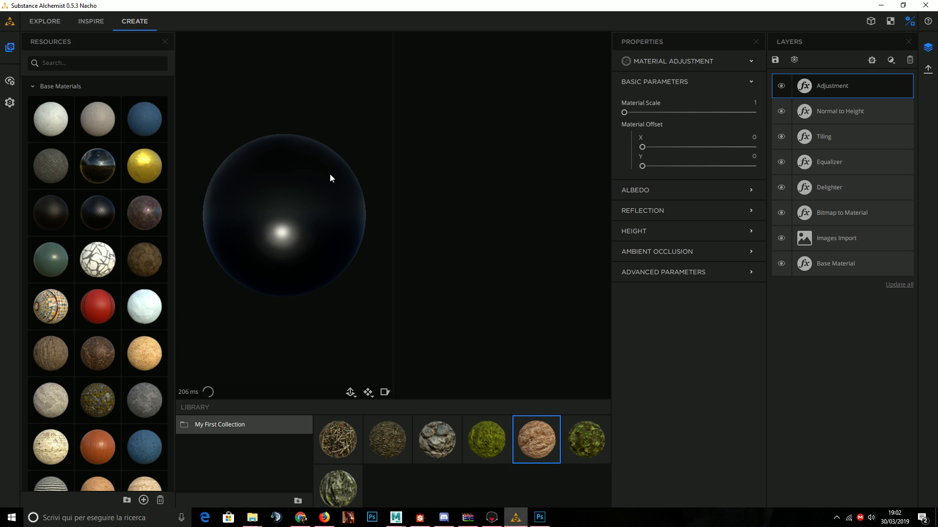
click(866, 93)
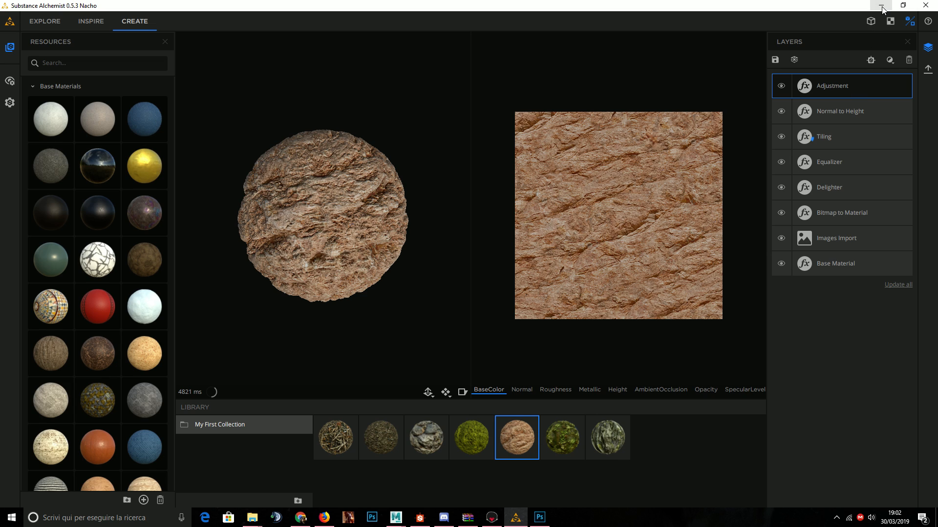
Switch to Marmoset Toolbag and set the LIT_Normal material's Channel Display to Material.
click(492, 524)
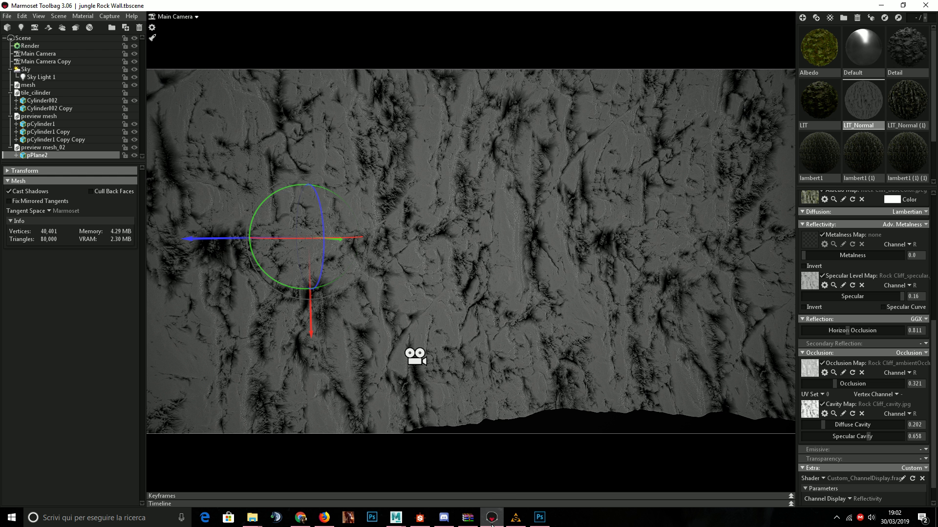
click(850, 498)
click(849, 499)
click(849, 499)
click(869, 453)
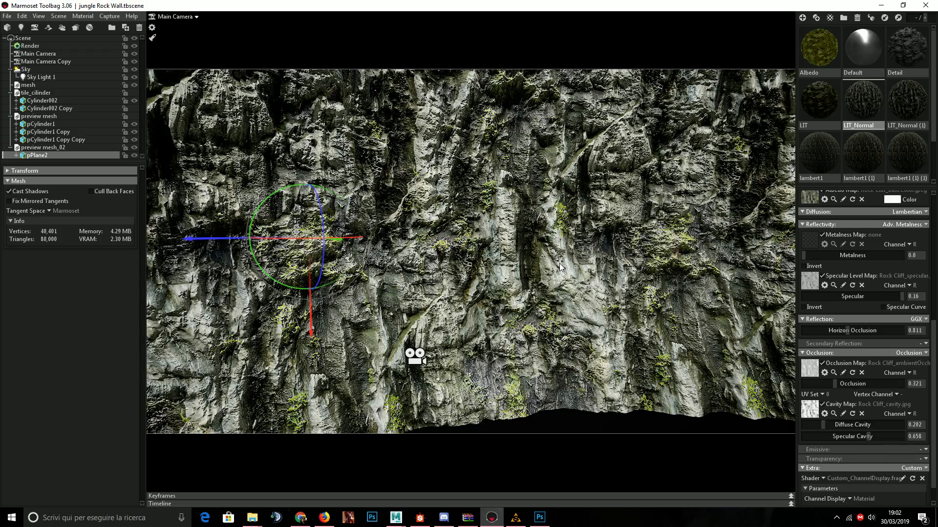
Rotate the sky lighting across the jungle rock wall and examine its relief and foliage up close.
shift+drag(577, 258, 517, 246)
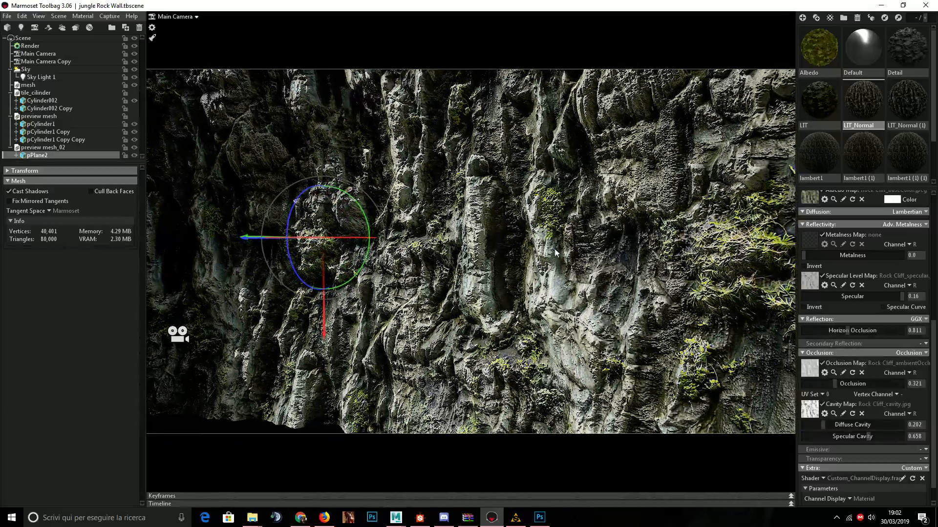
mouse_move(551, 217)
mouse_down()
mouse_move(544, 259)
mouse_move(548, 229)
mouse_up()
shift+drag(488, 240, 572, 239)
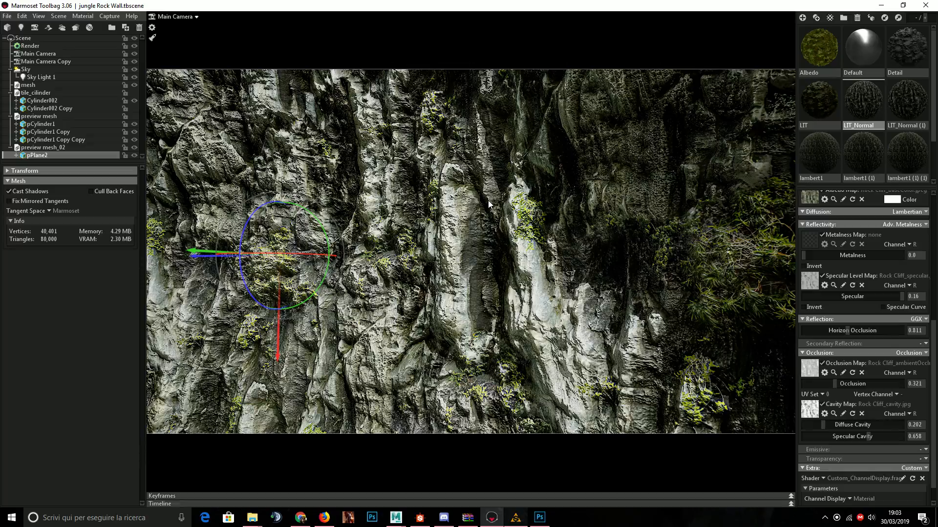
Examine the whole rock wall mesh and its surface detail from several distances, angles and light directions.
scroll(477, 246, down, 6)
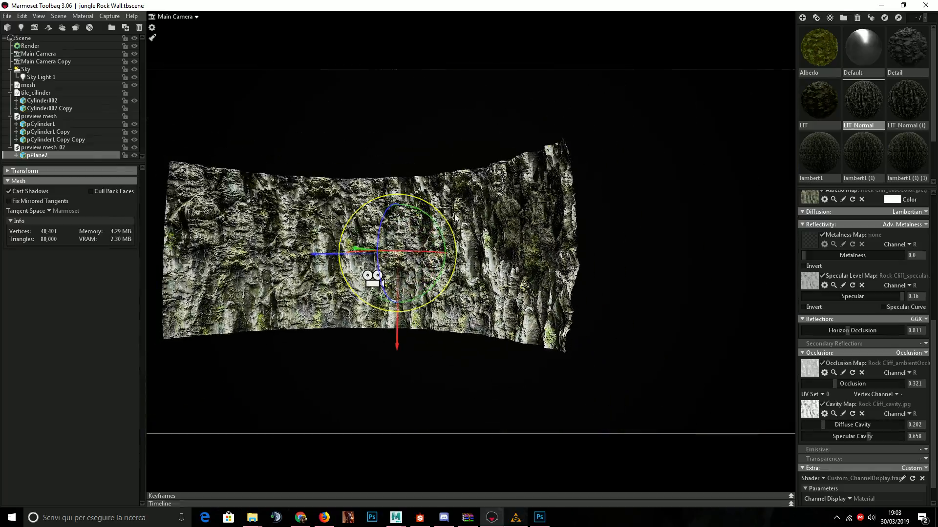
alt+drag(455, 217, 523, 239)
alt+middle_drag(523, 239, 619, 248)
alt+right_drag(619, 248, 597, 296)
alt+drag(598, 295, 694, 273)
alt+right_drag(694, 274, 647, 288)
alt+middle_drag(647, 288, 608, 288)
alt+right_drag(608, 288, 657, 285)
mouse_move(656, 284)
alt+mouse_down()
mouse_move(683, 286)
mouse_move(672, 277)
alt+mouse_up()
alt+middle_drag(557, 261, 662, 263)
shift+drag(662, 264, 750, 267)
Set the Width of Sky Light 1's shape to 4000.
click(56, 78)
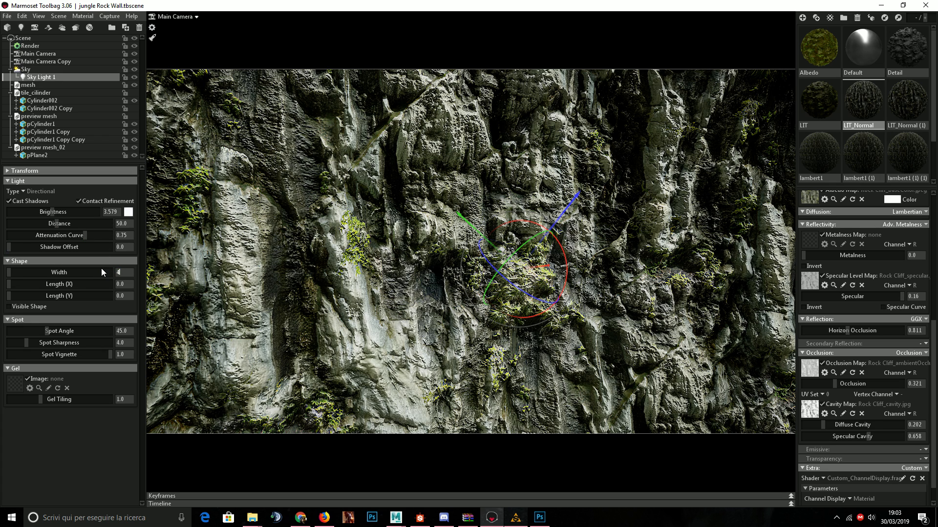
text(4000)
key(Return)
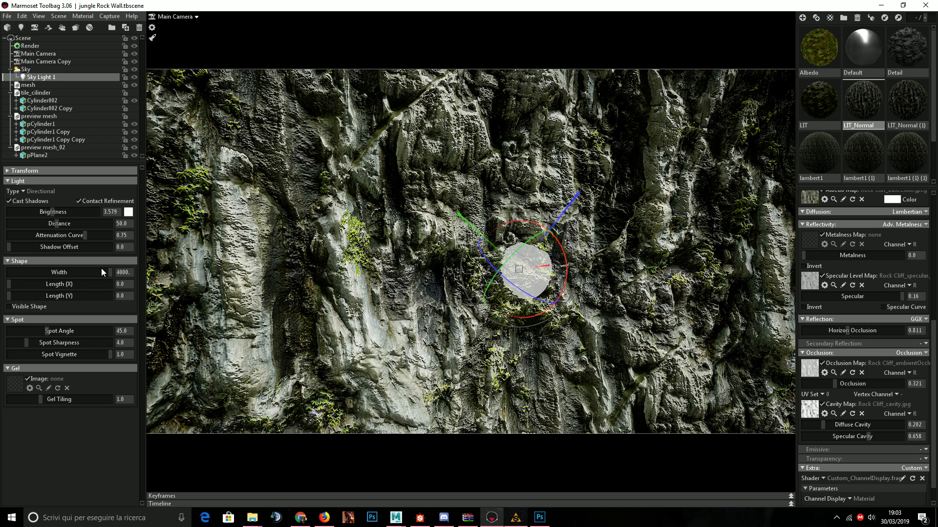
Examine the rock wall's shadows and tiling under the widened Sky Light 1 from different angles and distances.
mouse_move(481, 201)
mouse_down()
mouse_move(496, 183)
mouse_move(415, 197)
mouse_move(491, 205)
mouse_move(477, 207)
mouse_move(427, 191)
mouse_up()
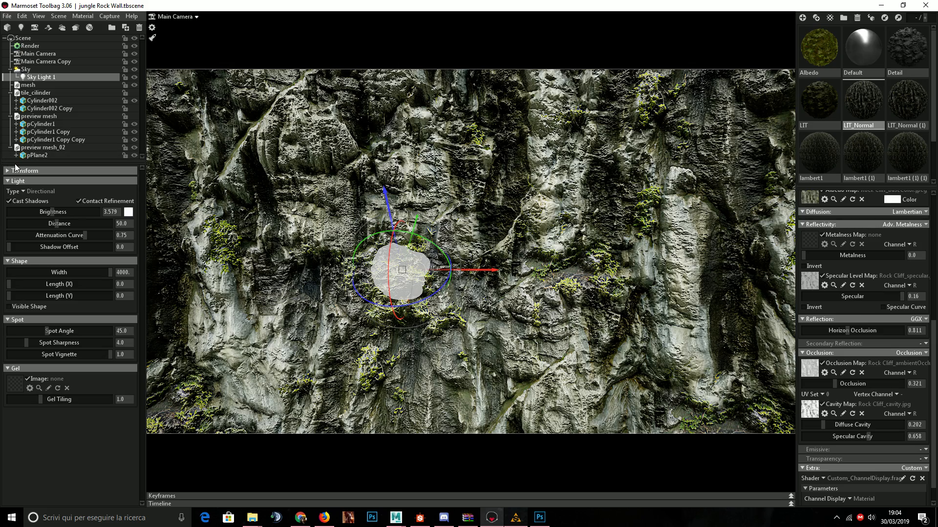
alt+right_drag(608, 241, 576, 198)
alt+drag(601, 213, 573, 211)
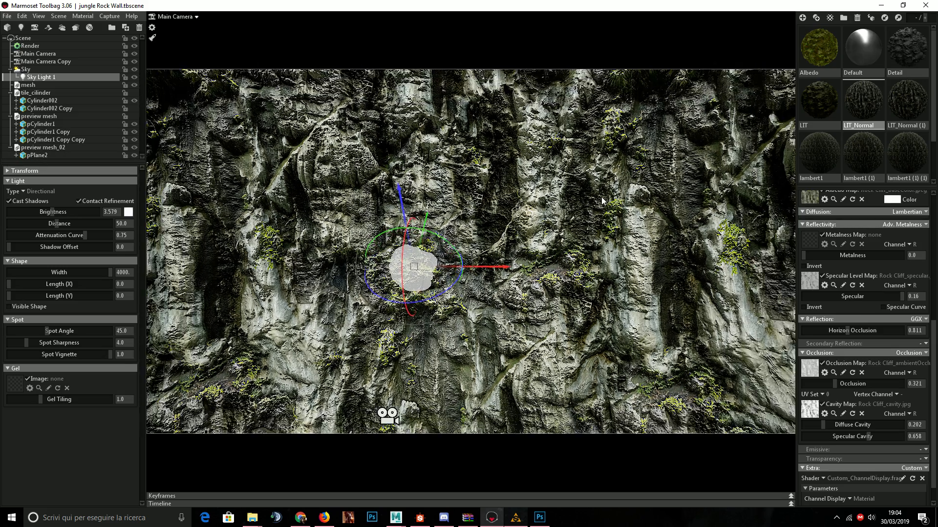
alt+middle_drag(627, 198, 652, 204)
alt+right_drag(652, 204, 640, 237)
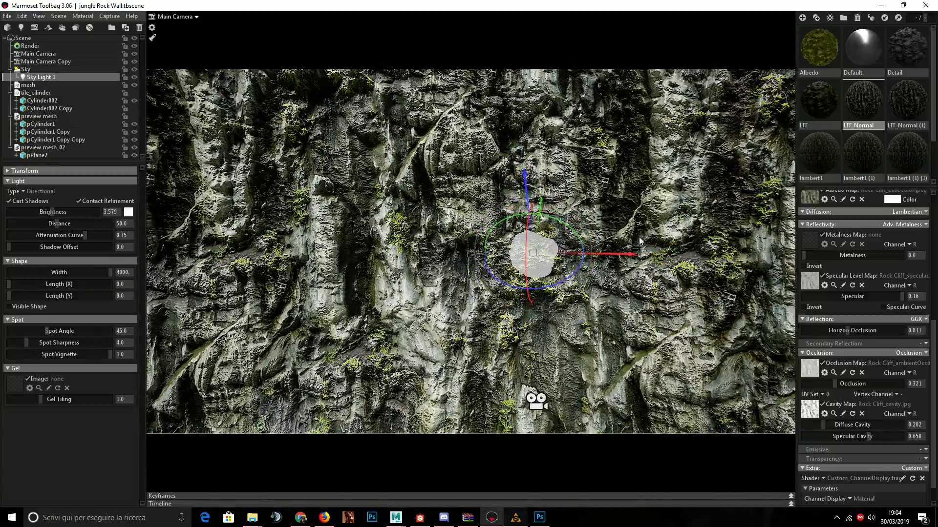
alt+drag(639, 236, 666, 201)
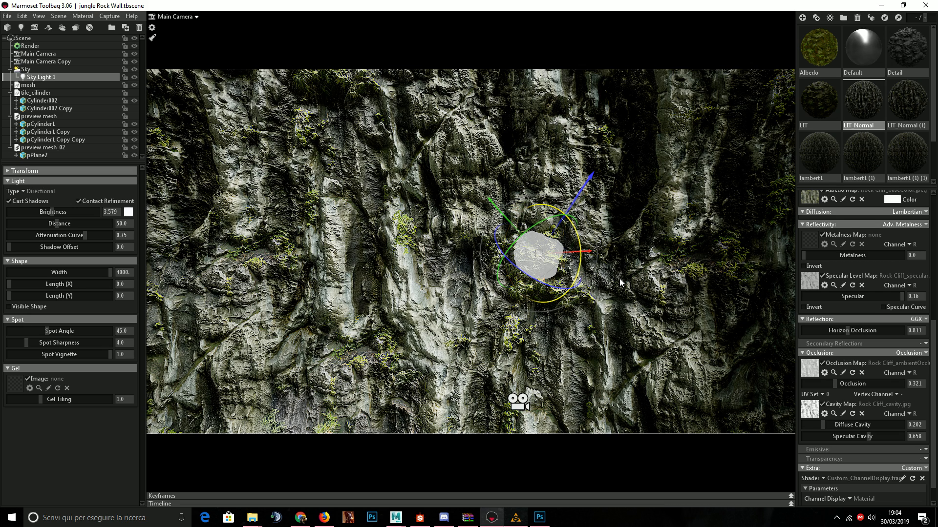